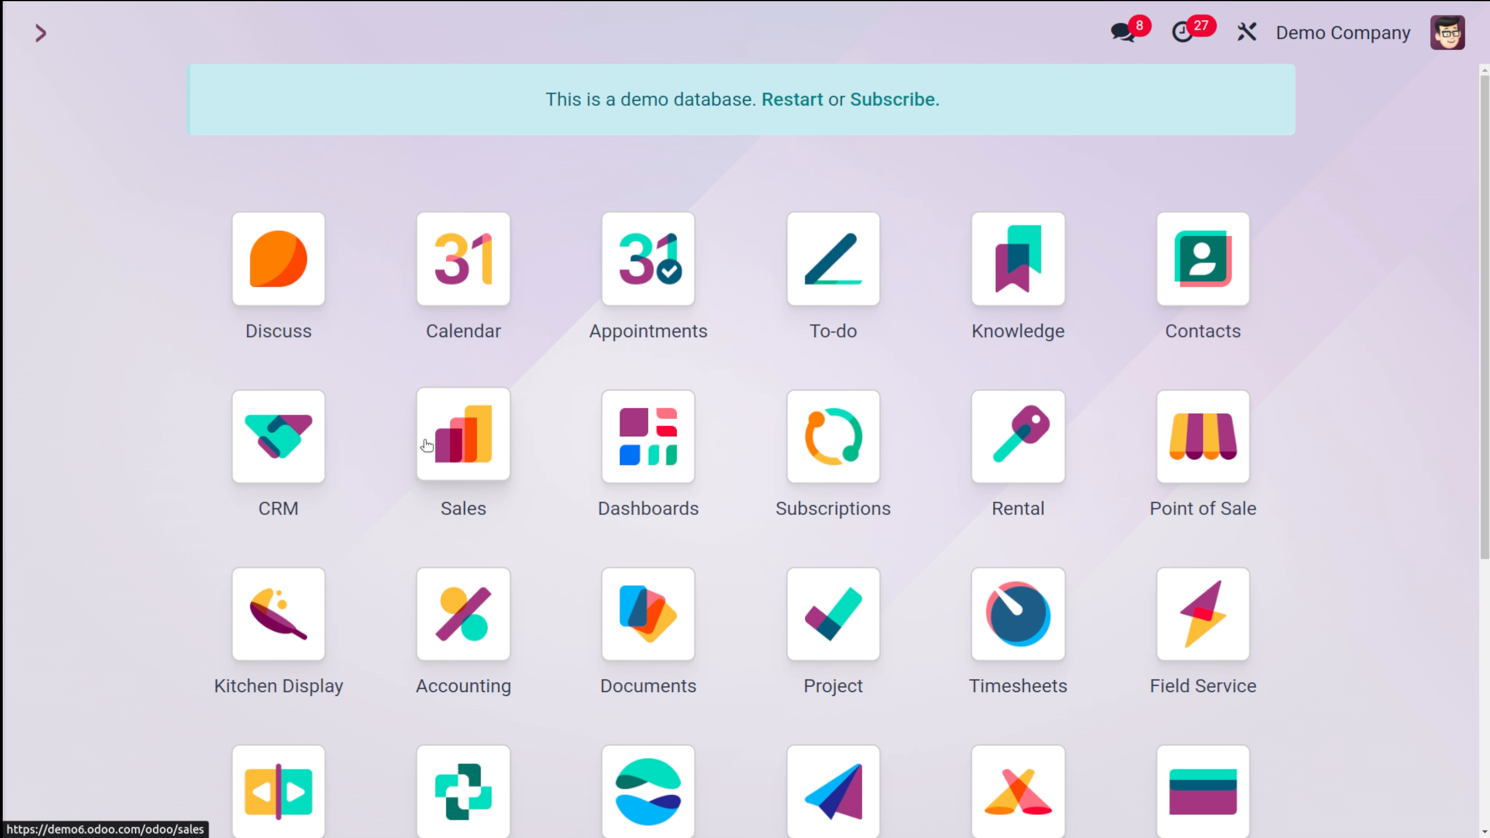
Open the Inventory app's settings and save them with the Packages feature enabled.
type("in")
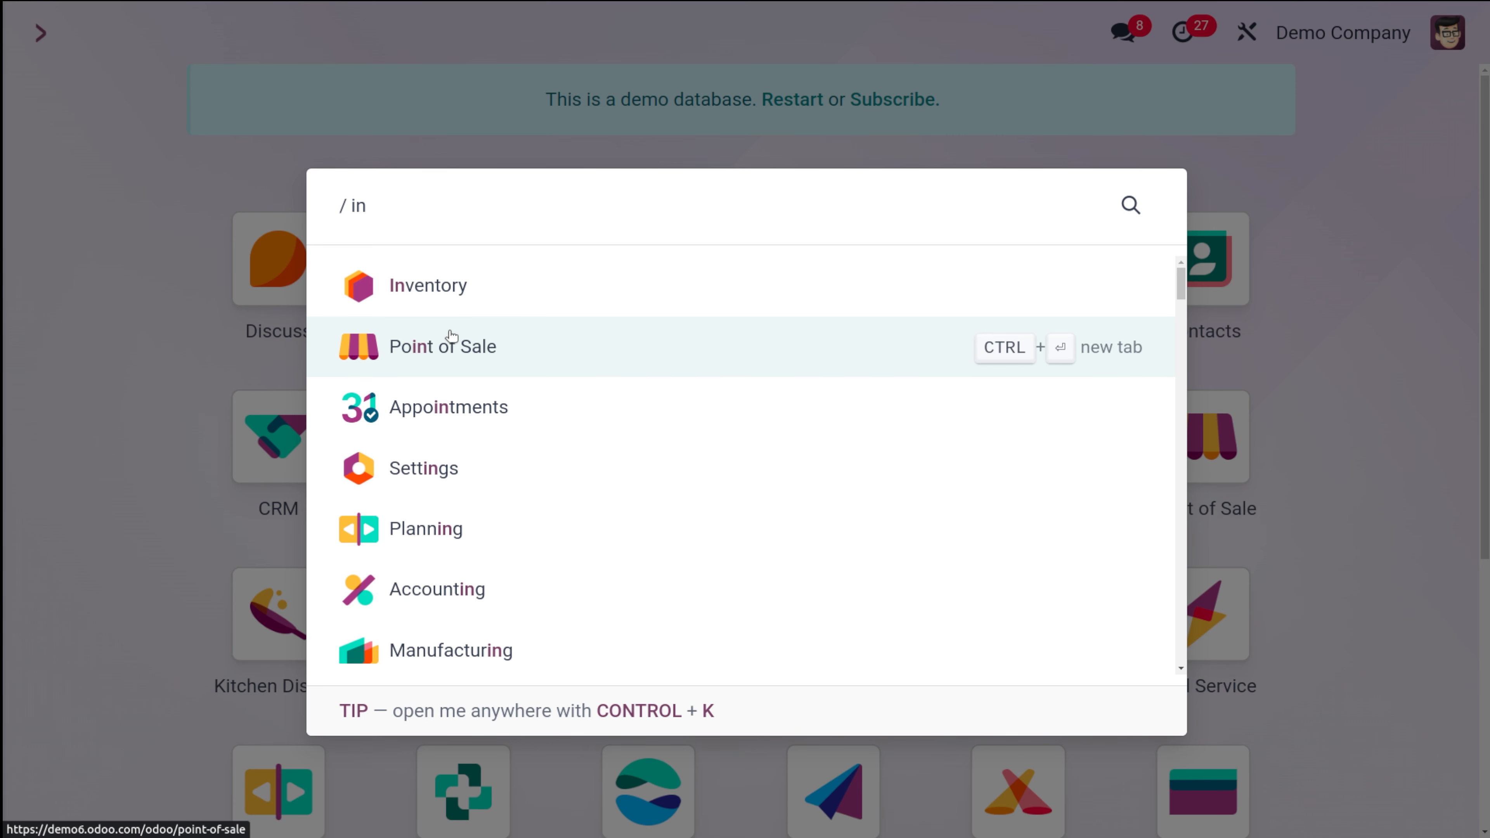
left_click(500, 286)
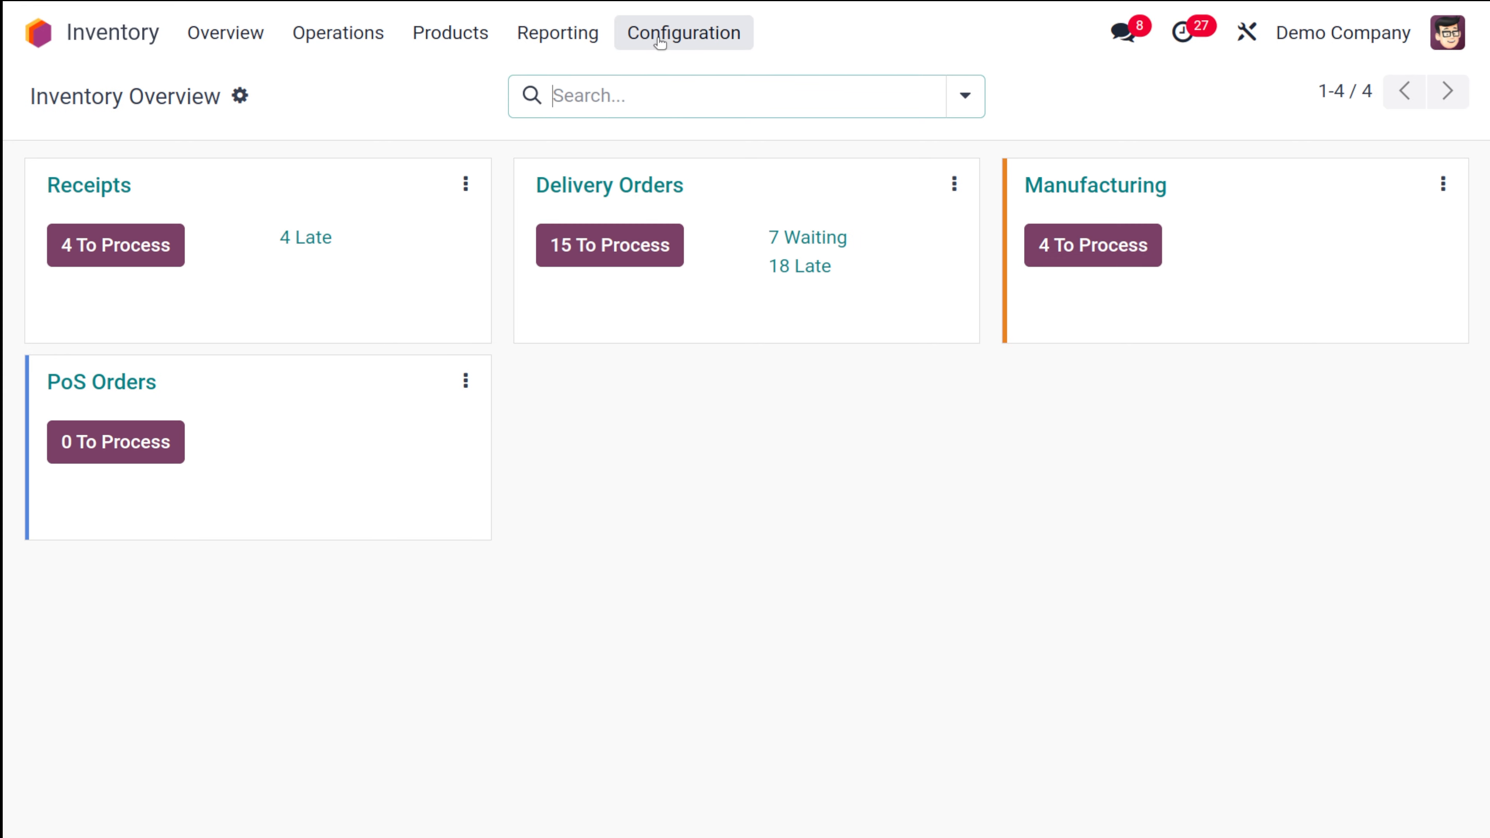
left_click(680, 35)
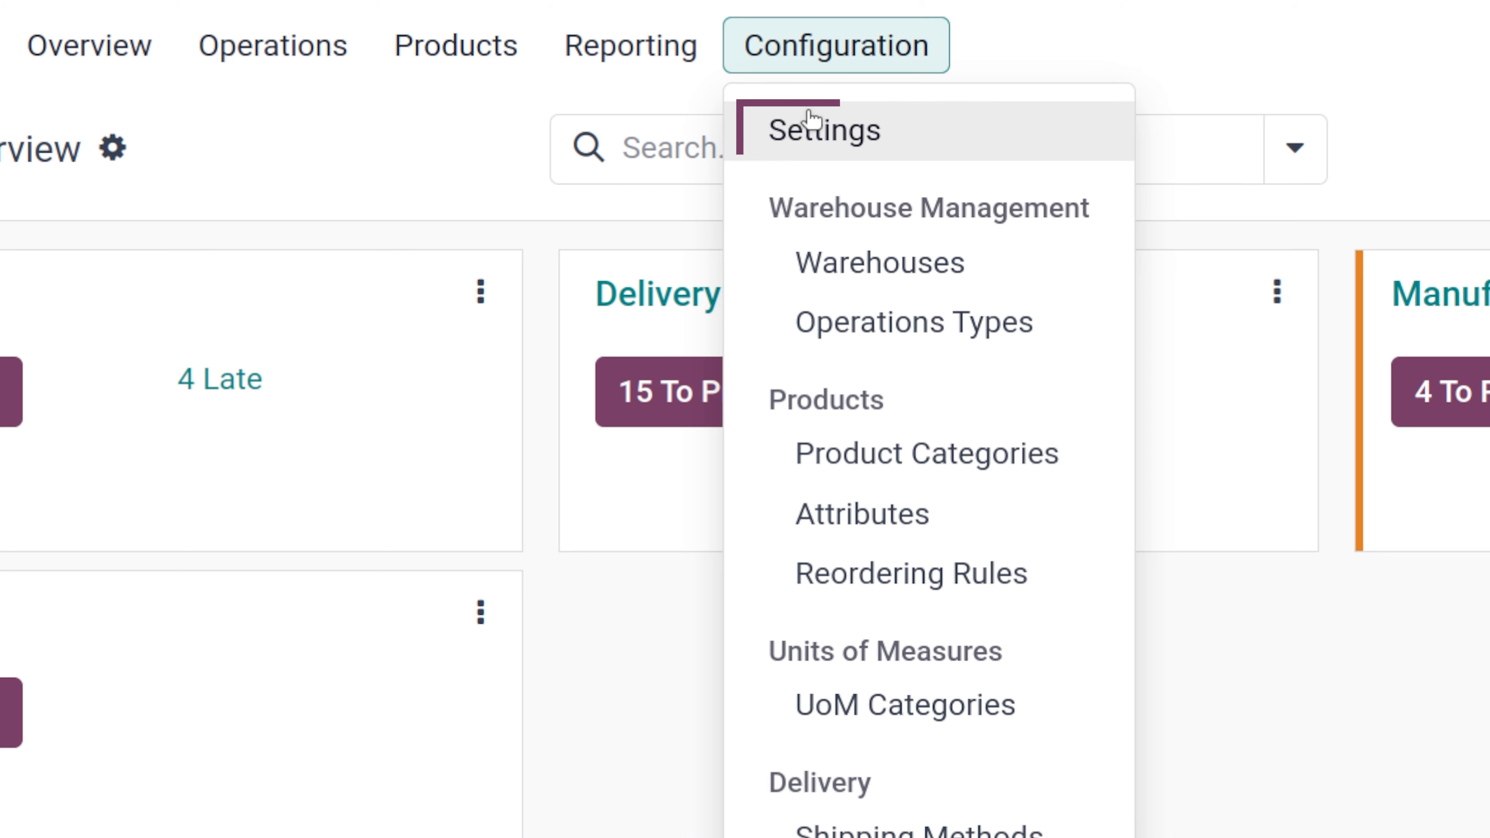
left_click(812, 123)
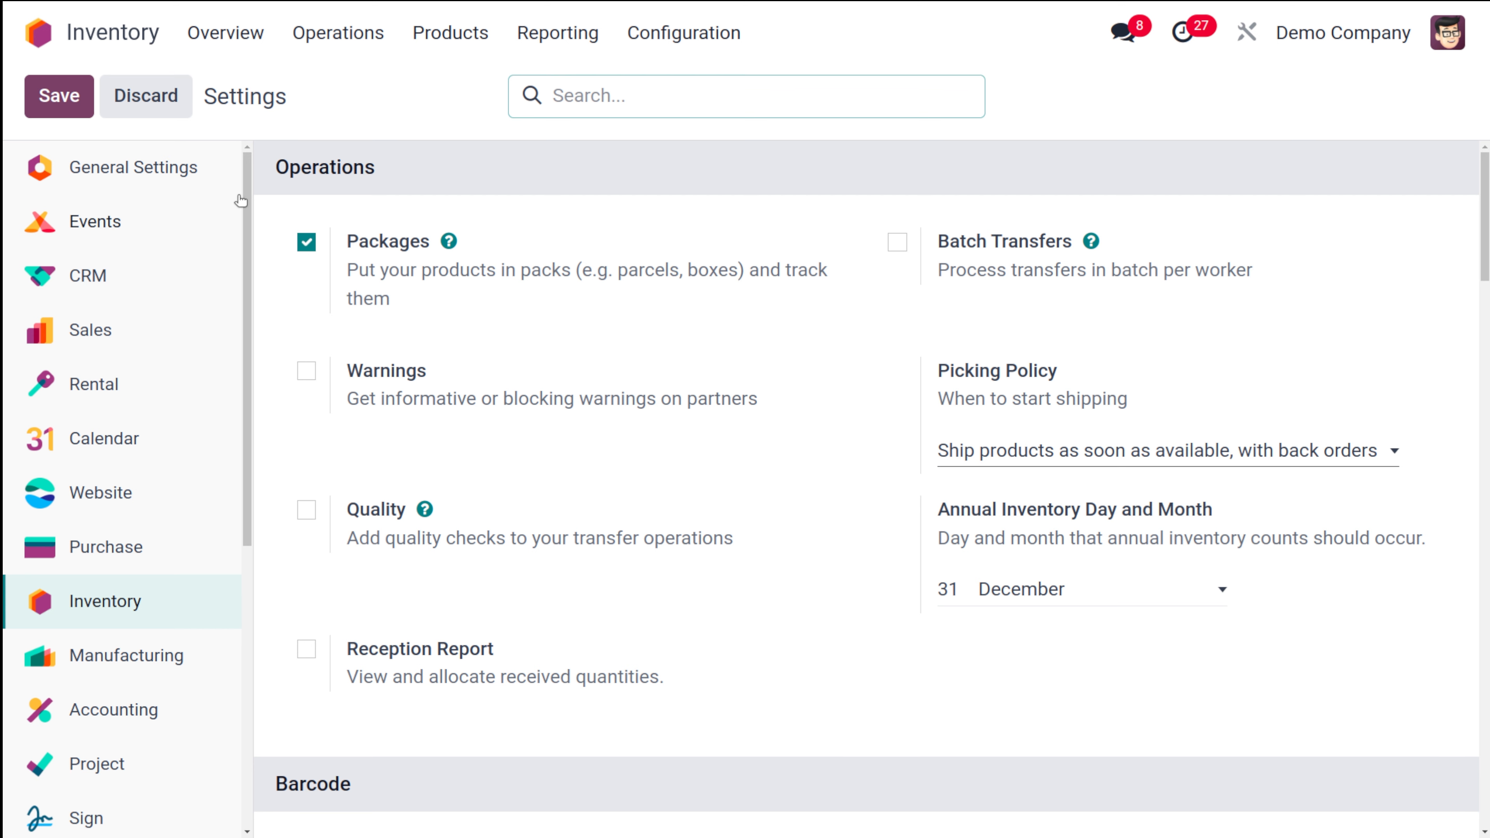
left_click(87, 111)
Start a new record in the product Packages list and set its package type to Box.
left_click(453, 33)
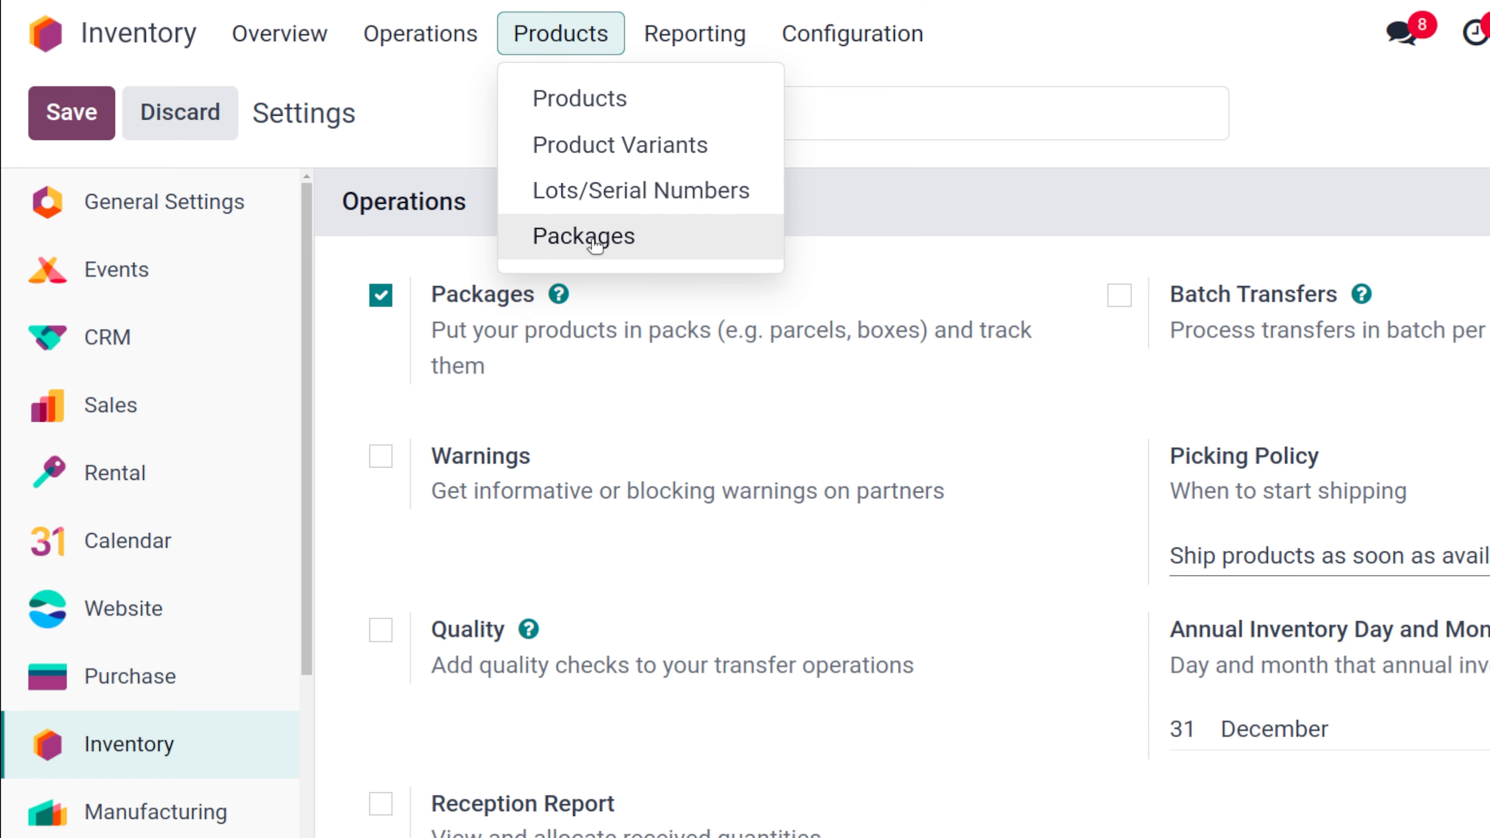
left_click(623, 238)
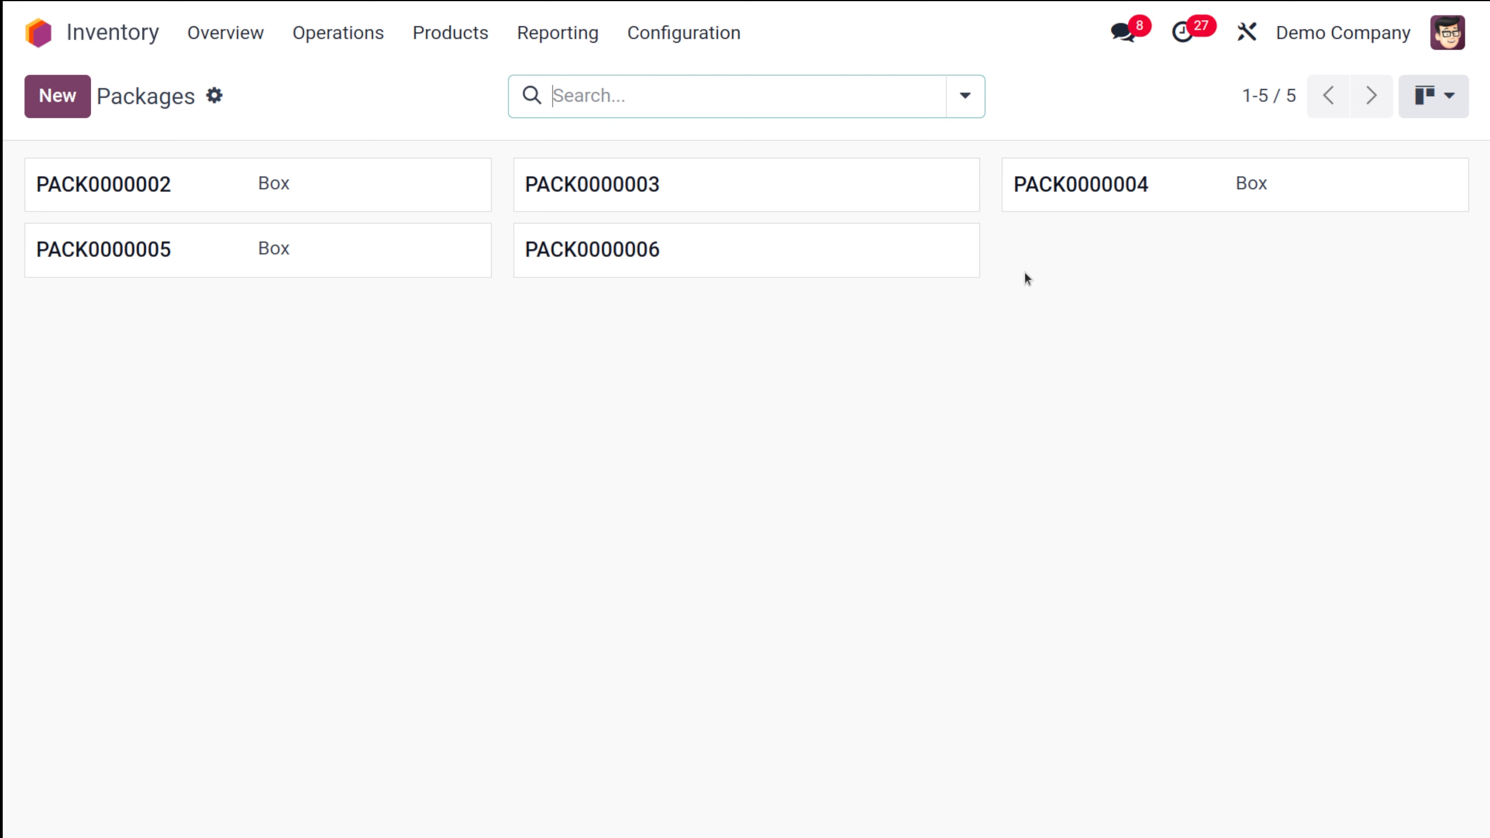
left_click(46, 97)
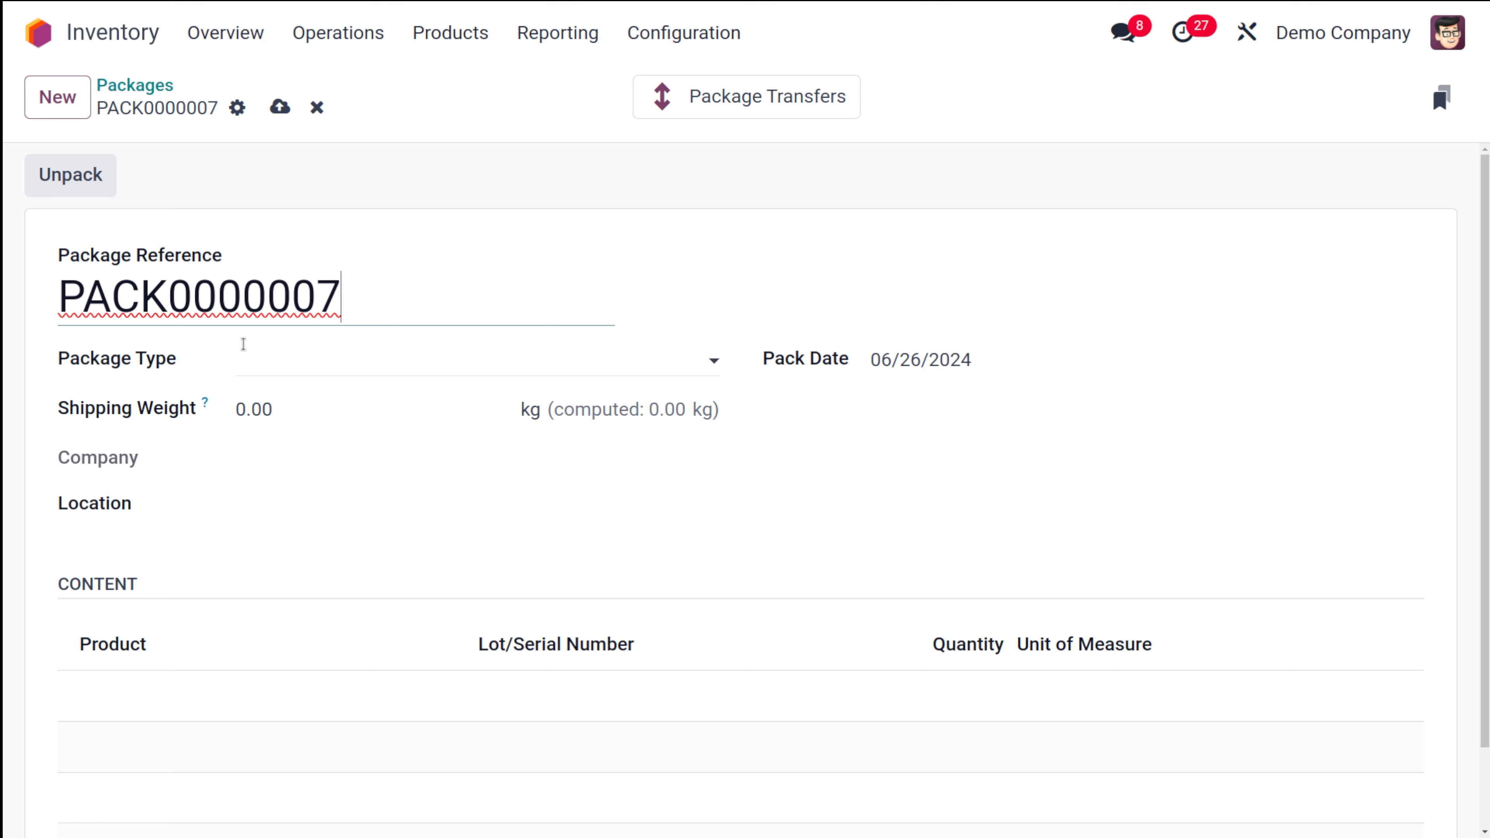
left_click(353, 368)
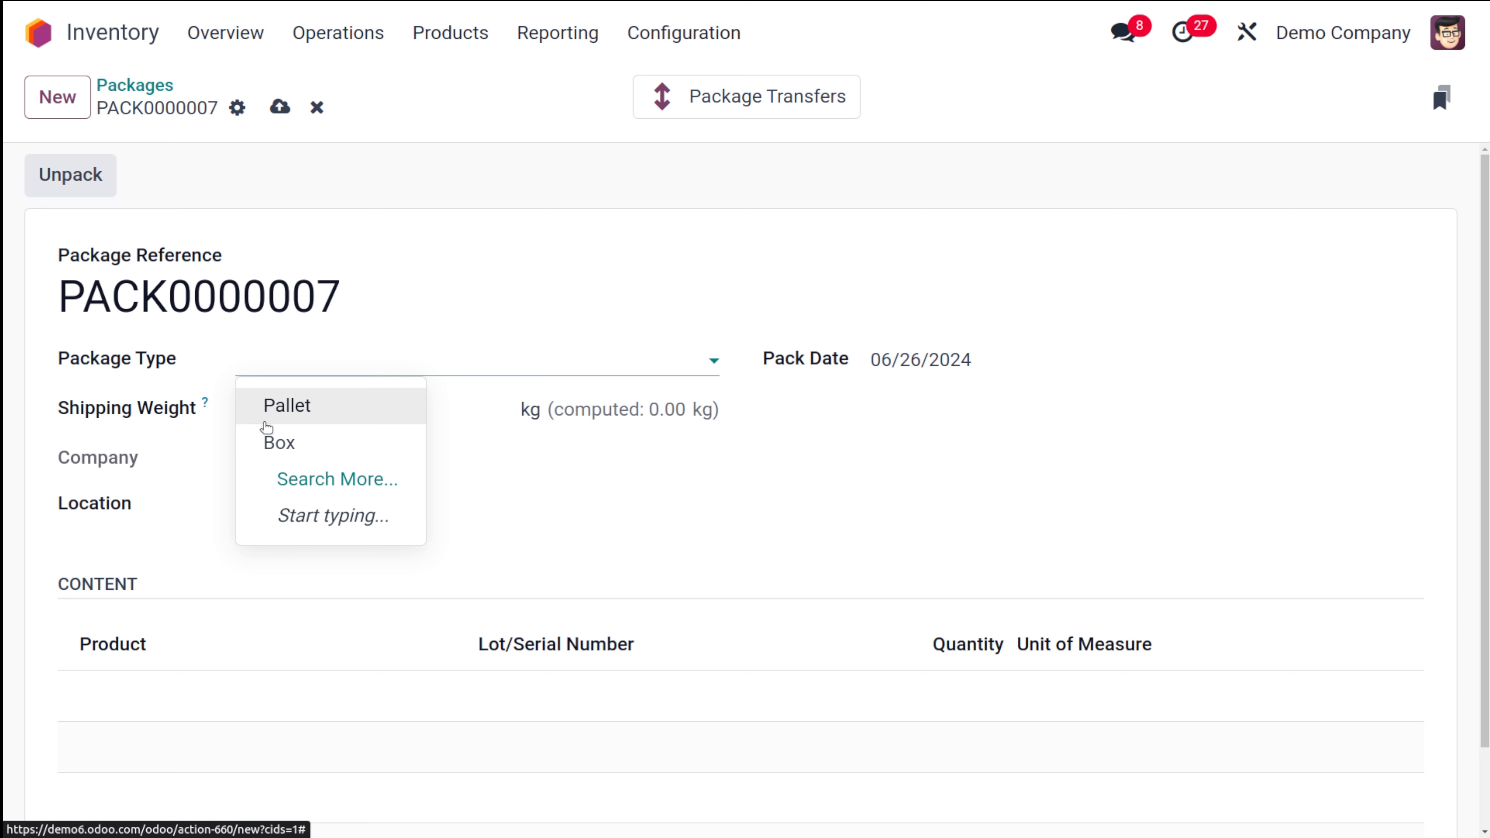
left_click(290, 439)
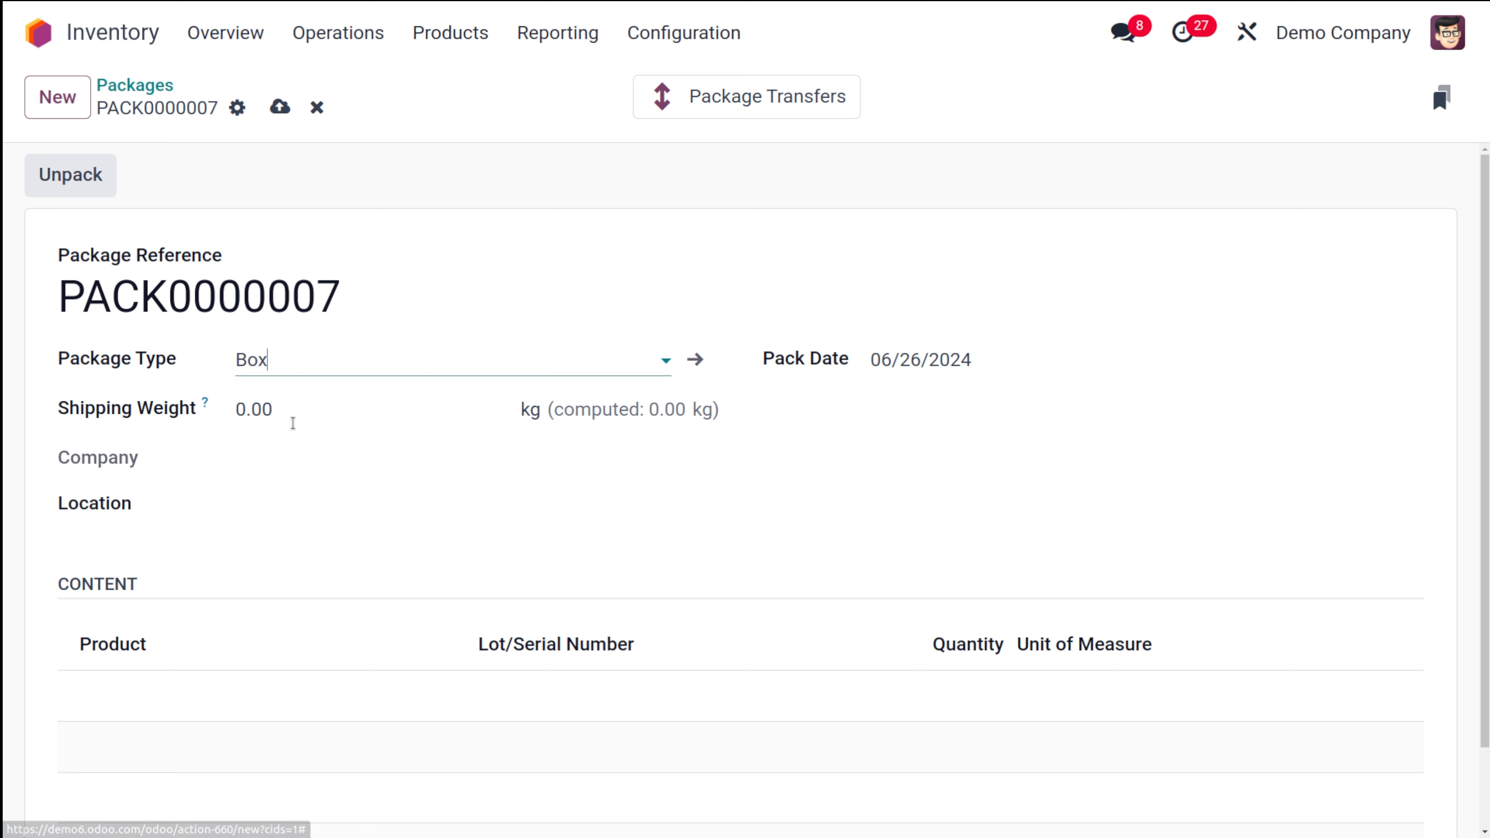
Set the new package's shipping weight to 5 kg and its location to Partners/Customers.
left_click(240, 405)
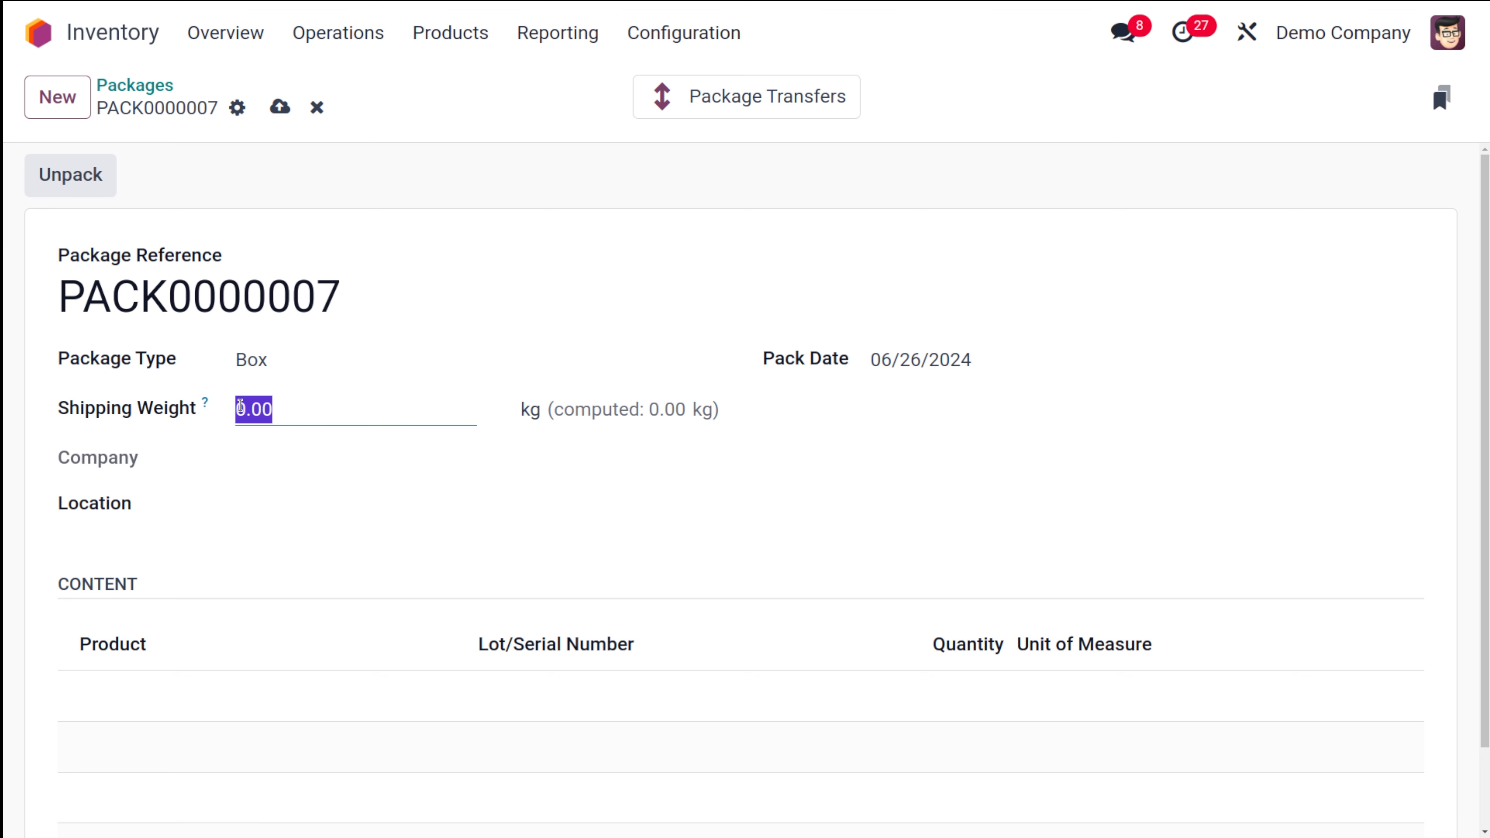
type("5")
left_click(285, 467)
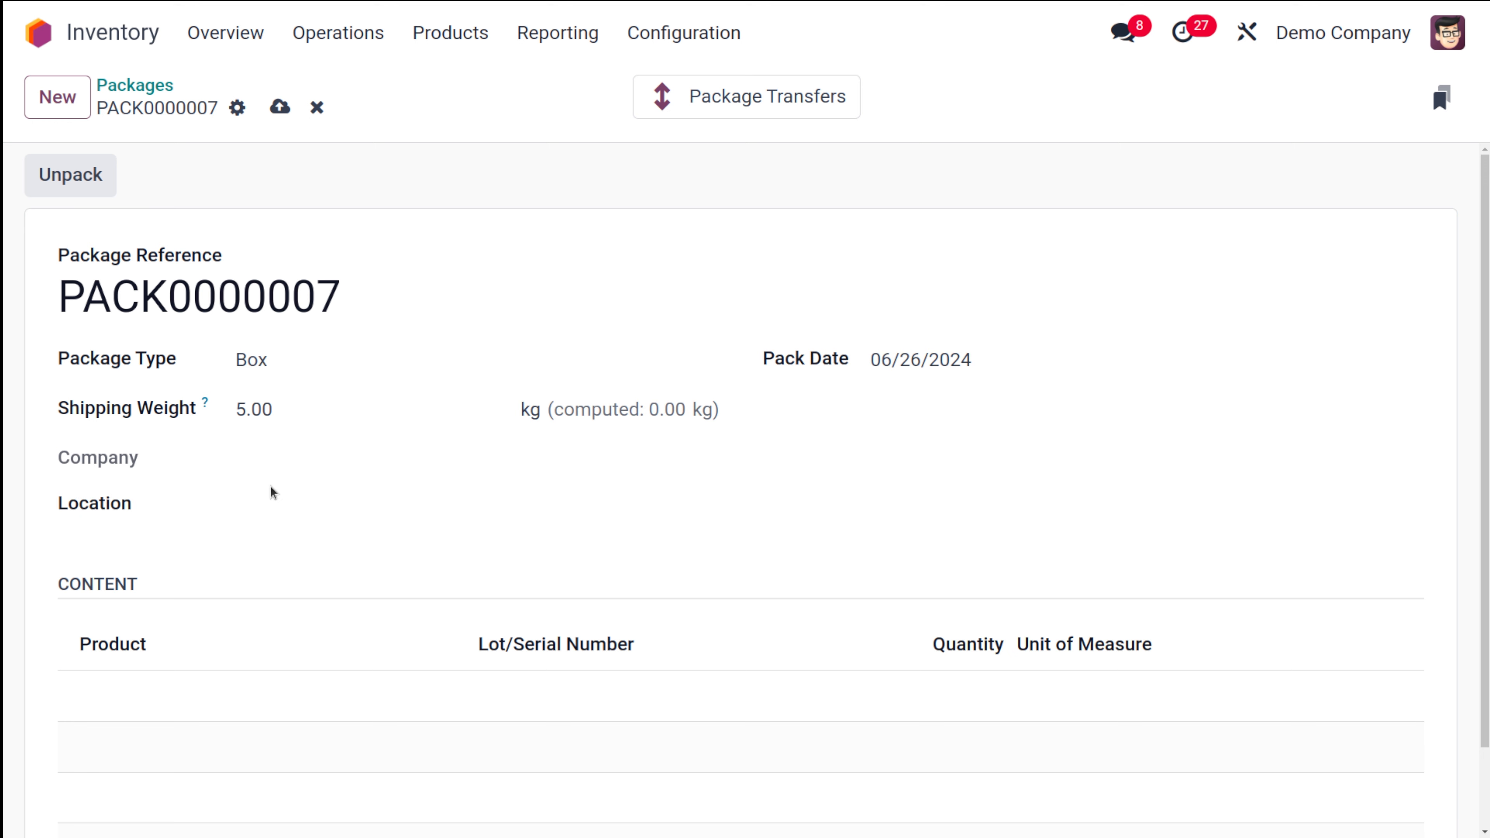
left_click(277, 503)
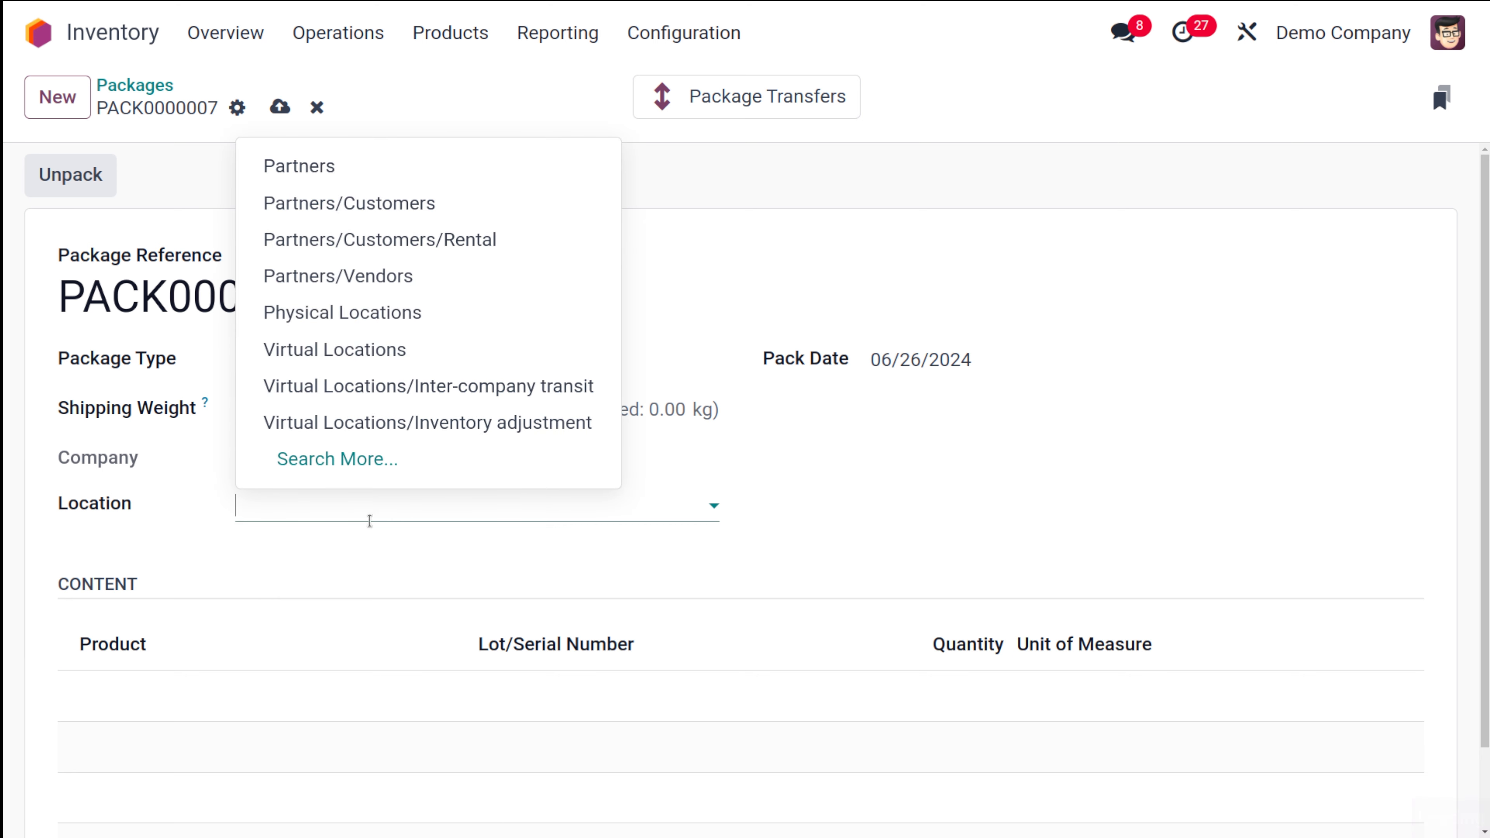
left_click(375, 277)
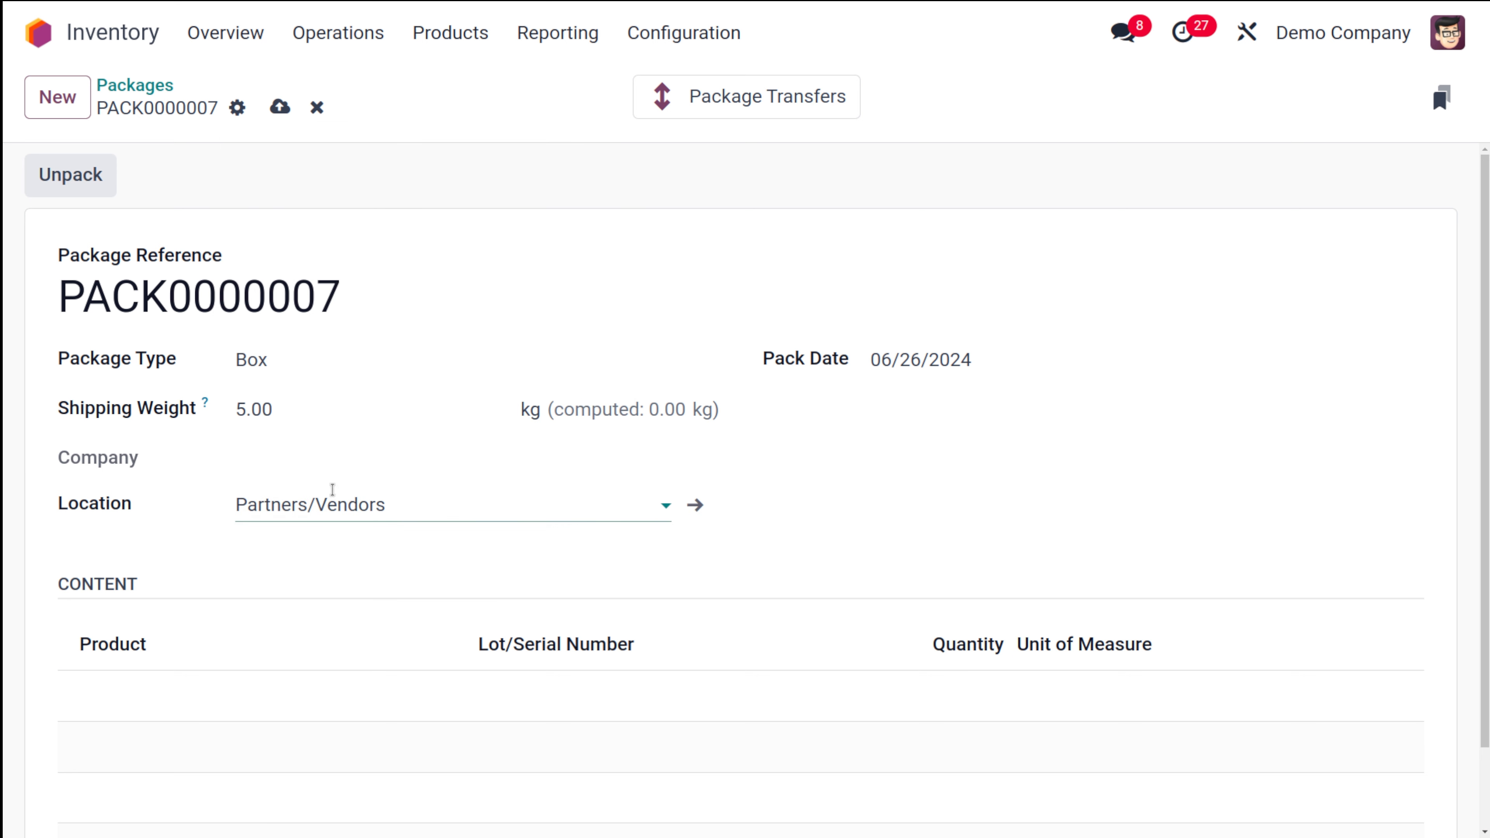
left_click(396, 496)
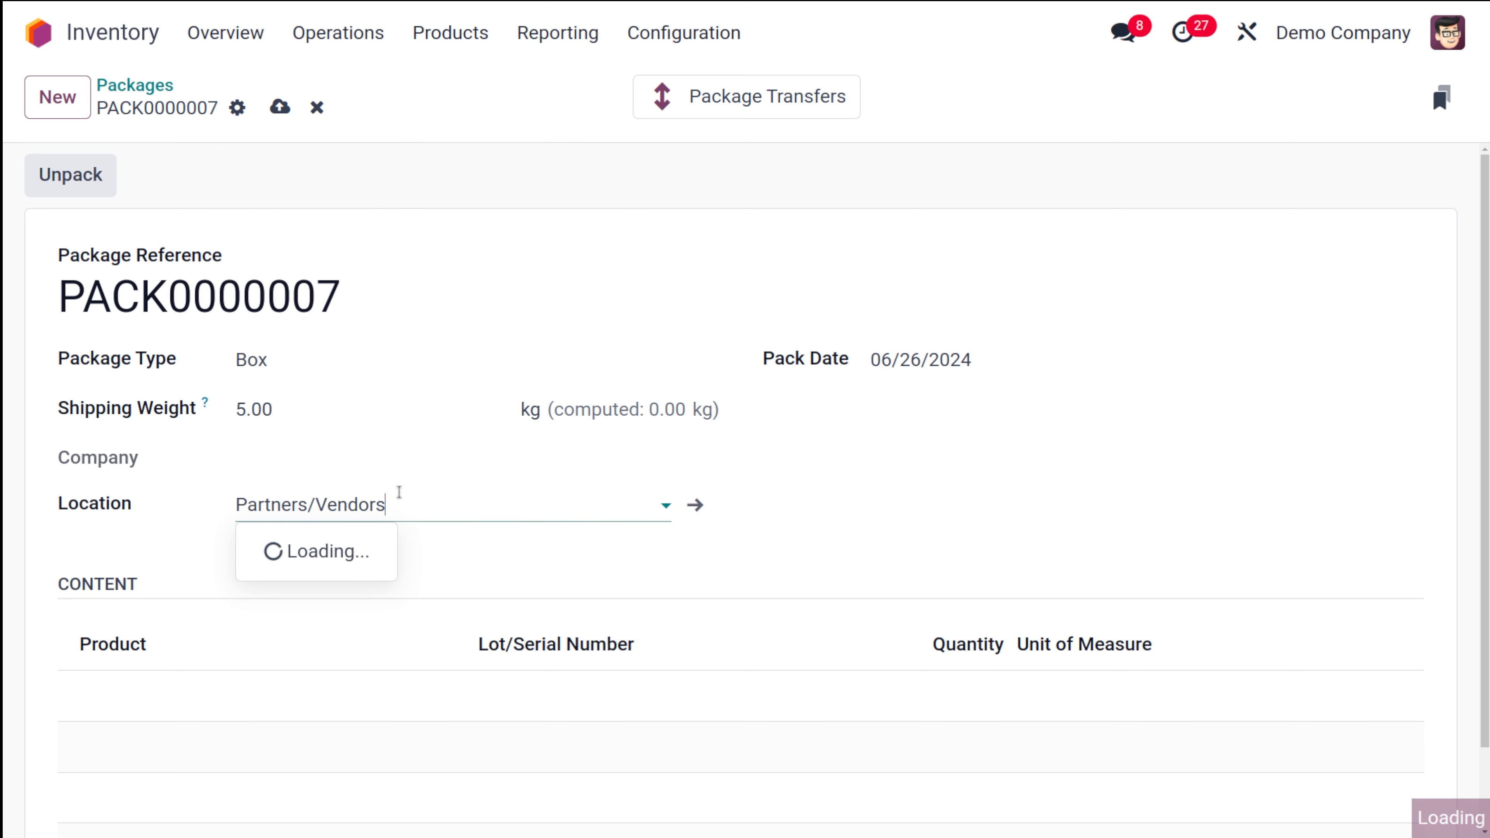
left_click(408, 204)
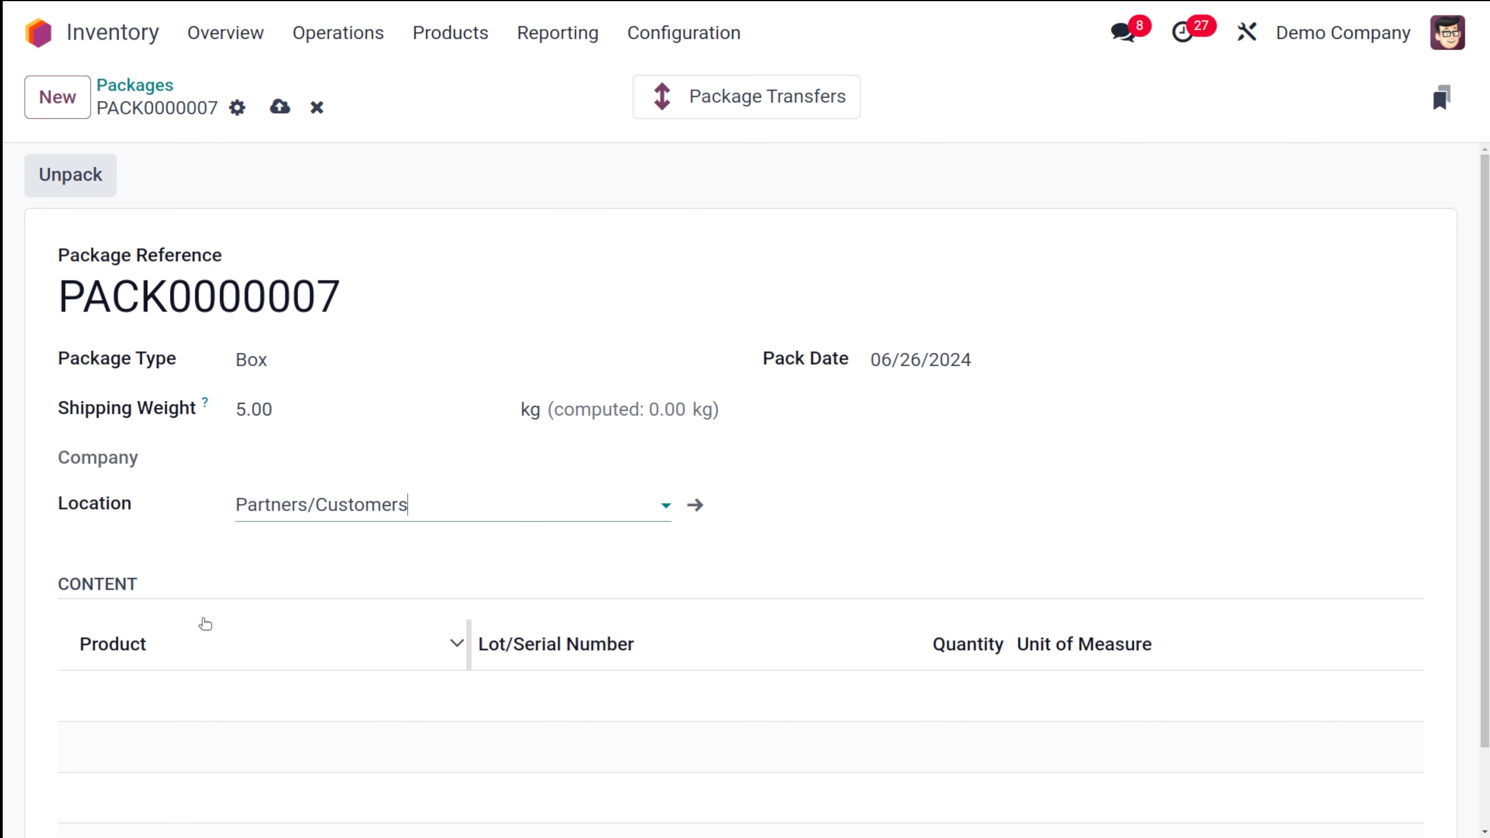
Save the new package and return to the Packages list.
scroll(436, 776, "down", 2)
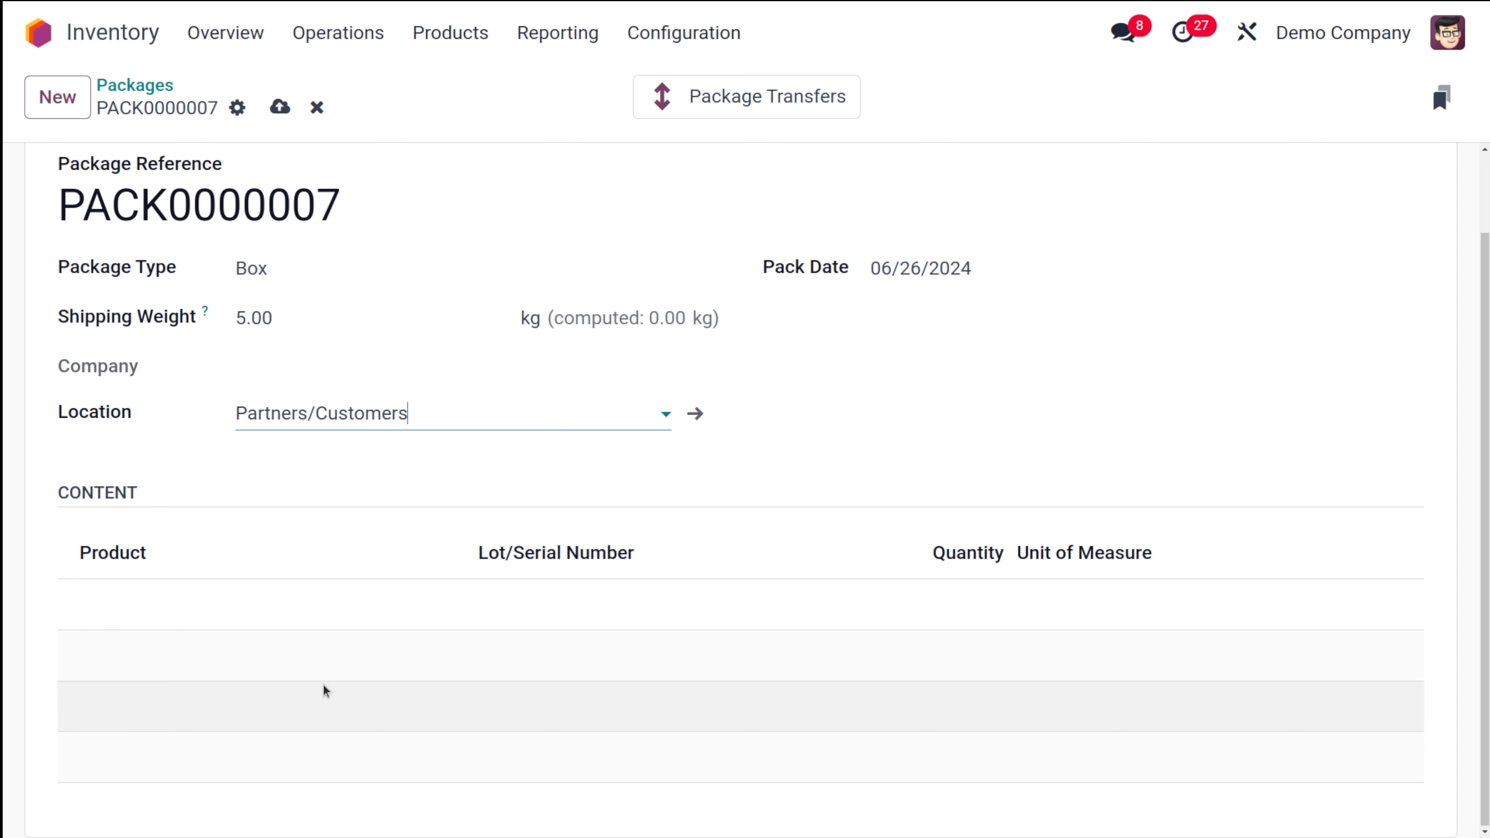
scroll(217, 369, "up", 2)
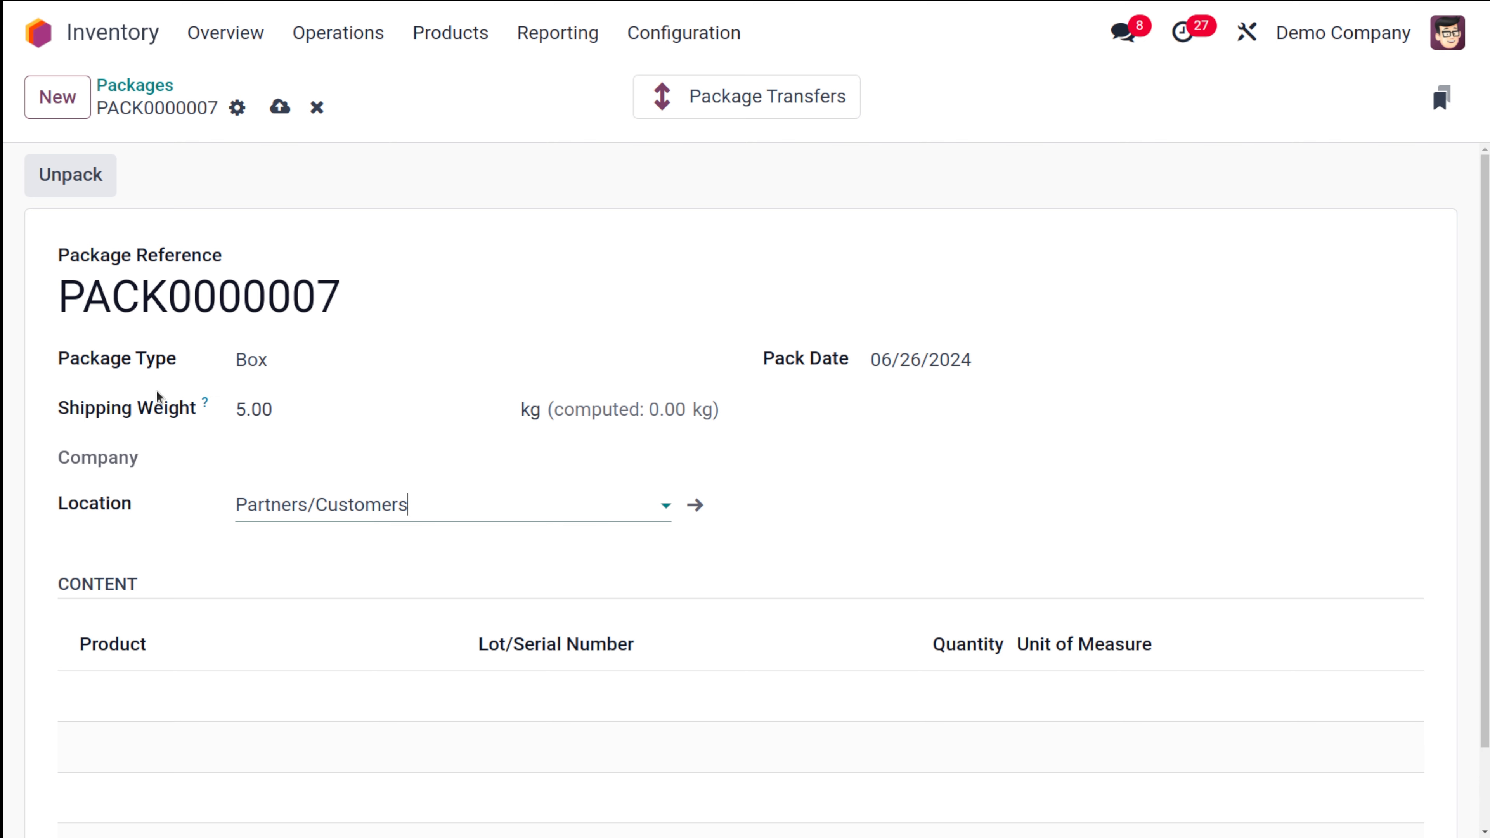
left_click(280, 107)
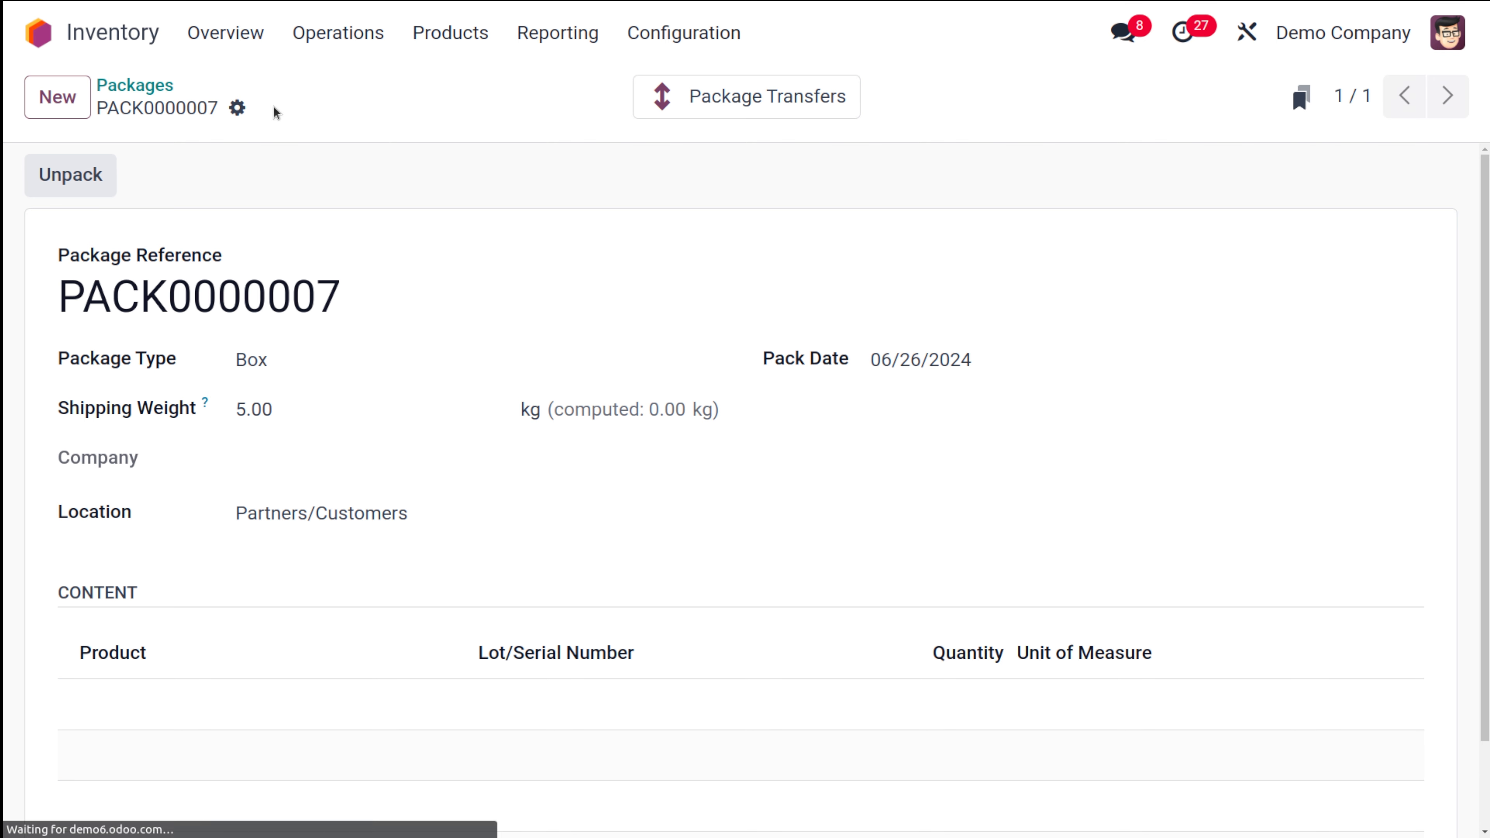
left_click(139, 86)
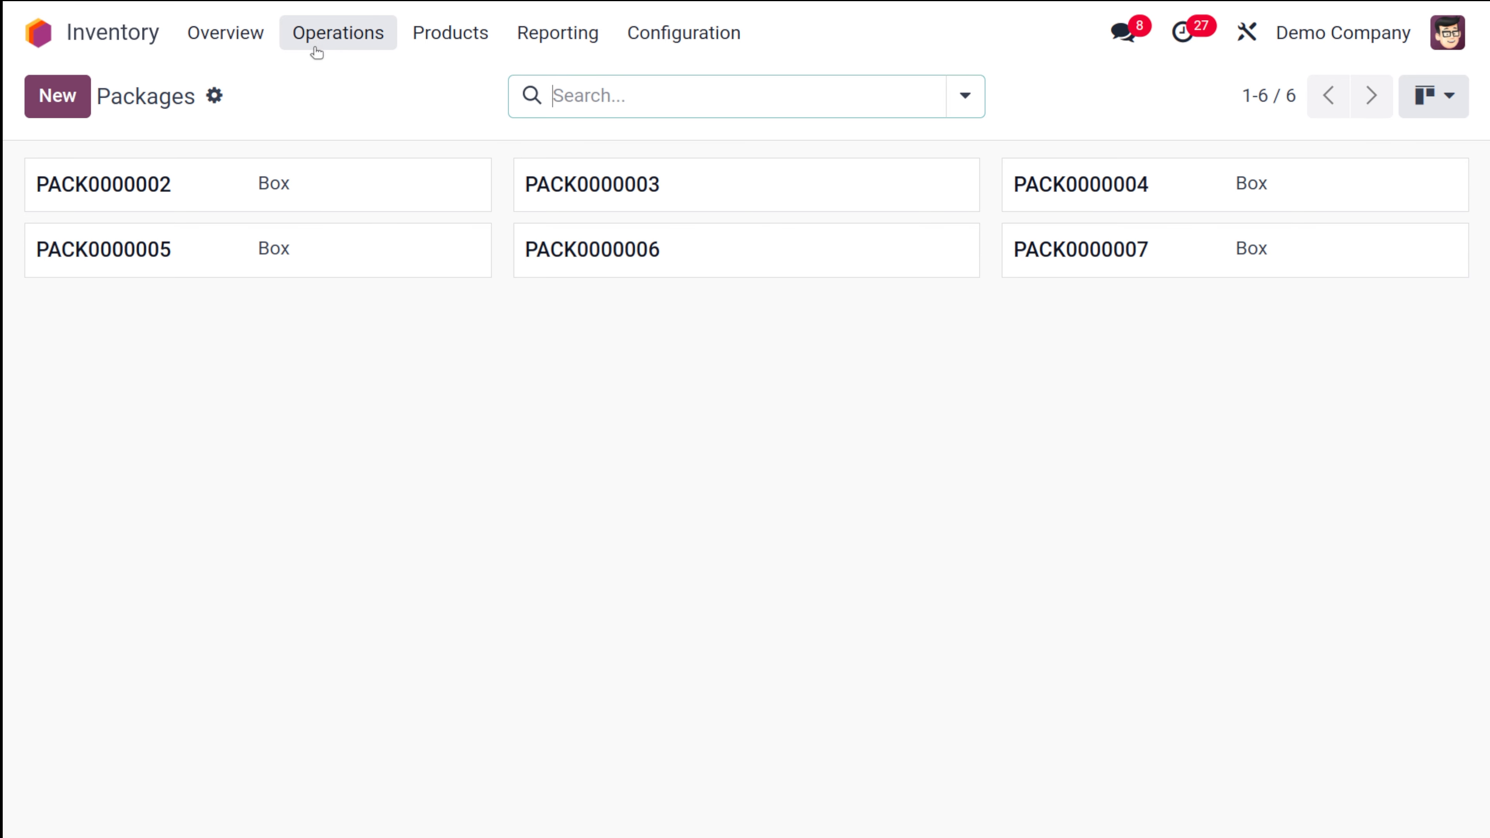
Go to the Deliveries transfers and open the Ready Wood Corner delivery scheduled 8 days ago.
left_click(315, 42)
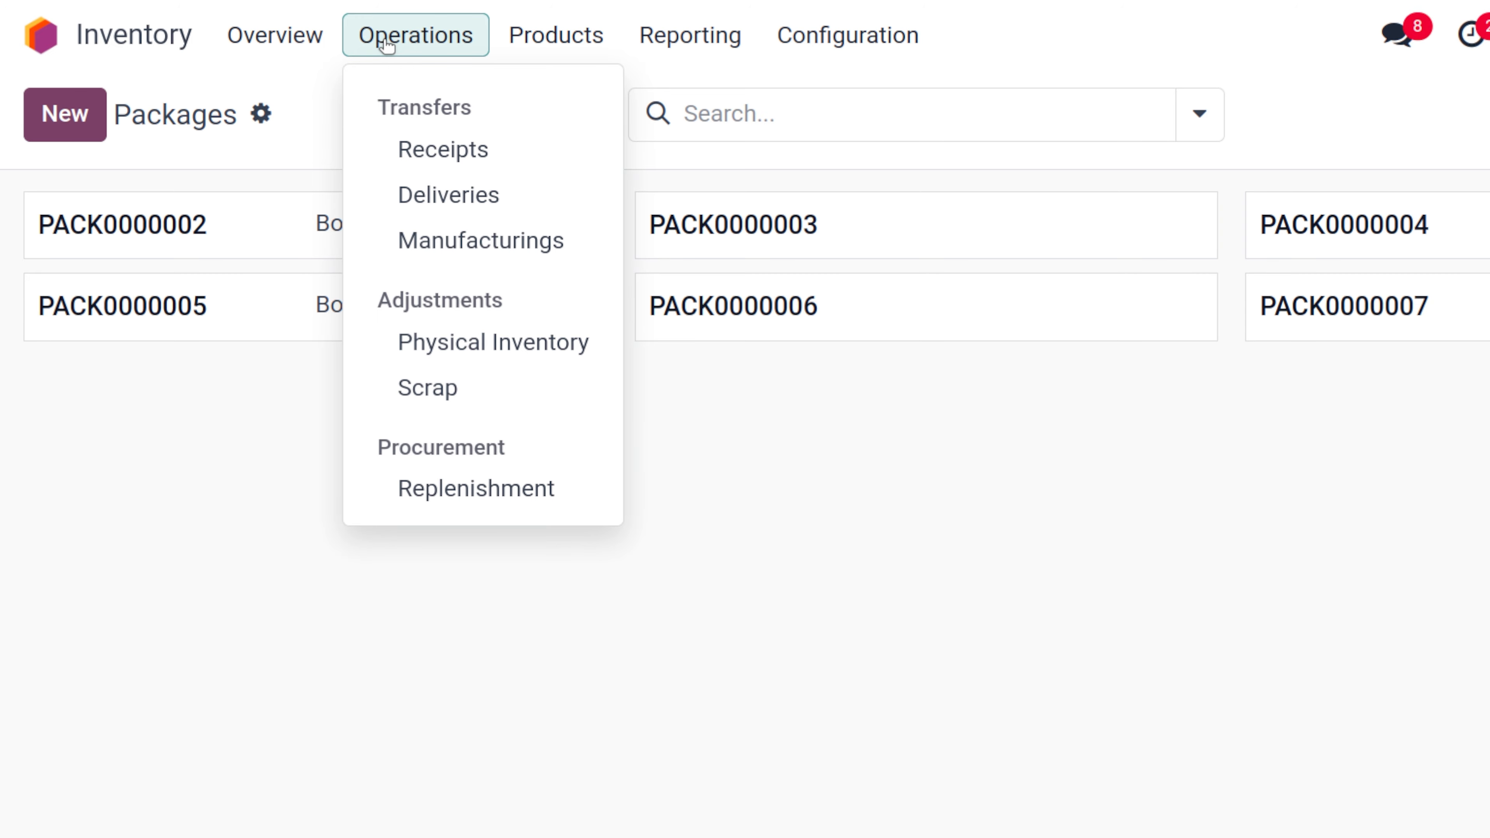
left_click(444, 198)
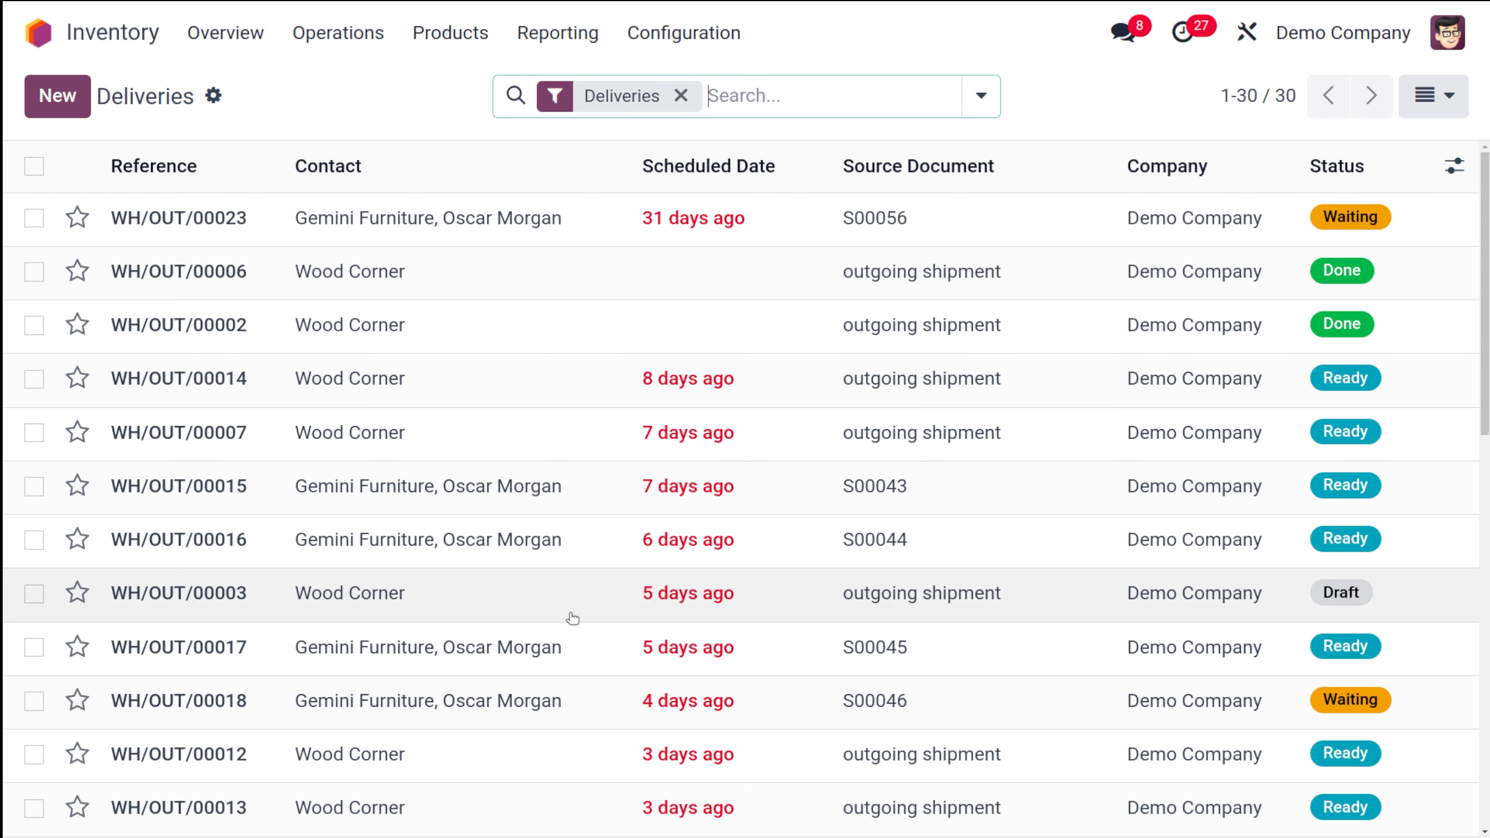
scroll(497, 728, "down", 10)
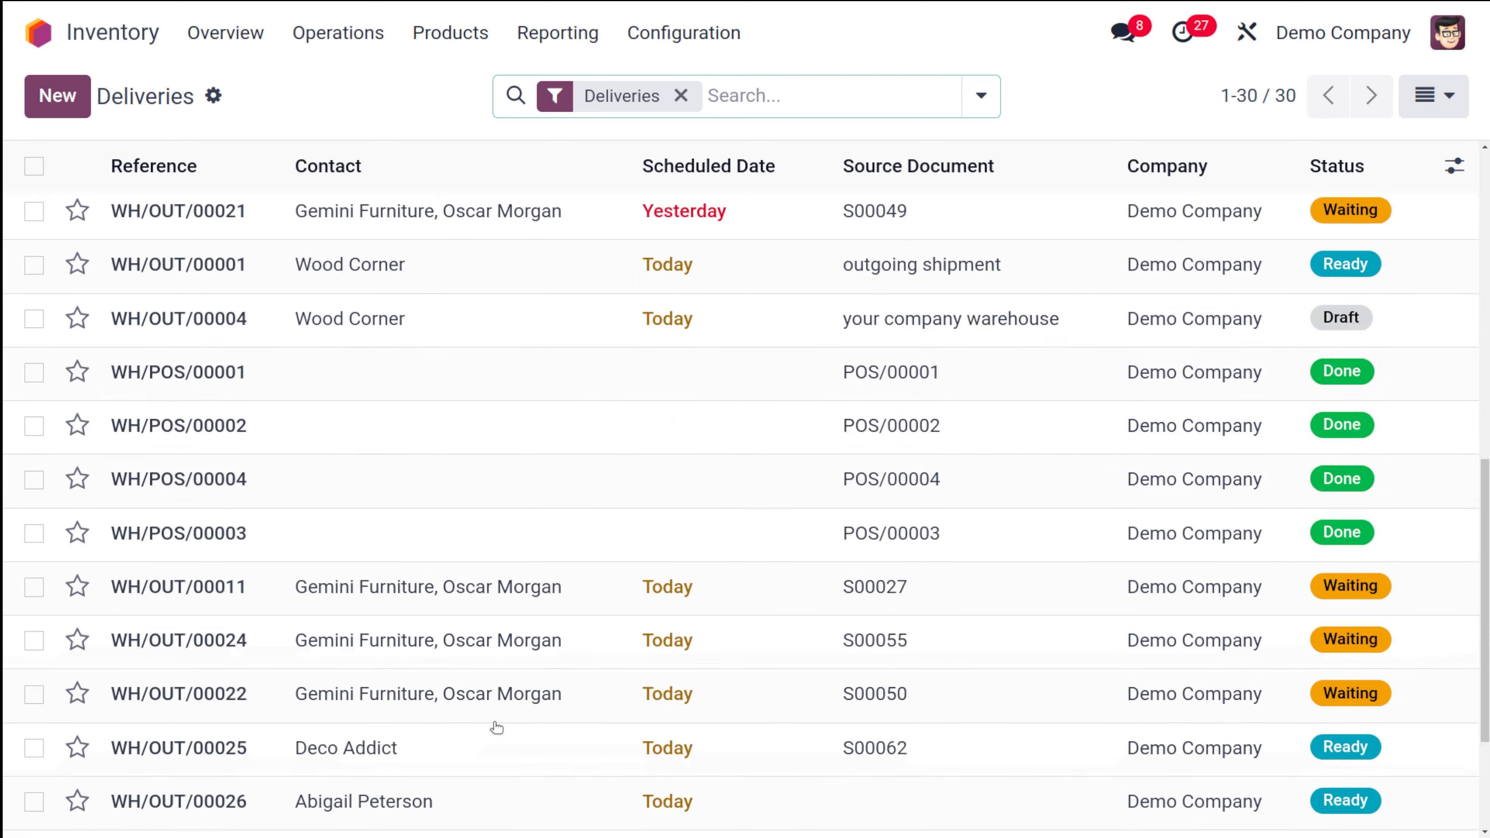
scroll(498, 728, "up", 10)
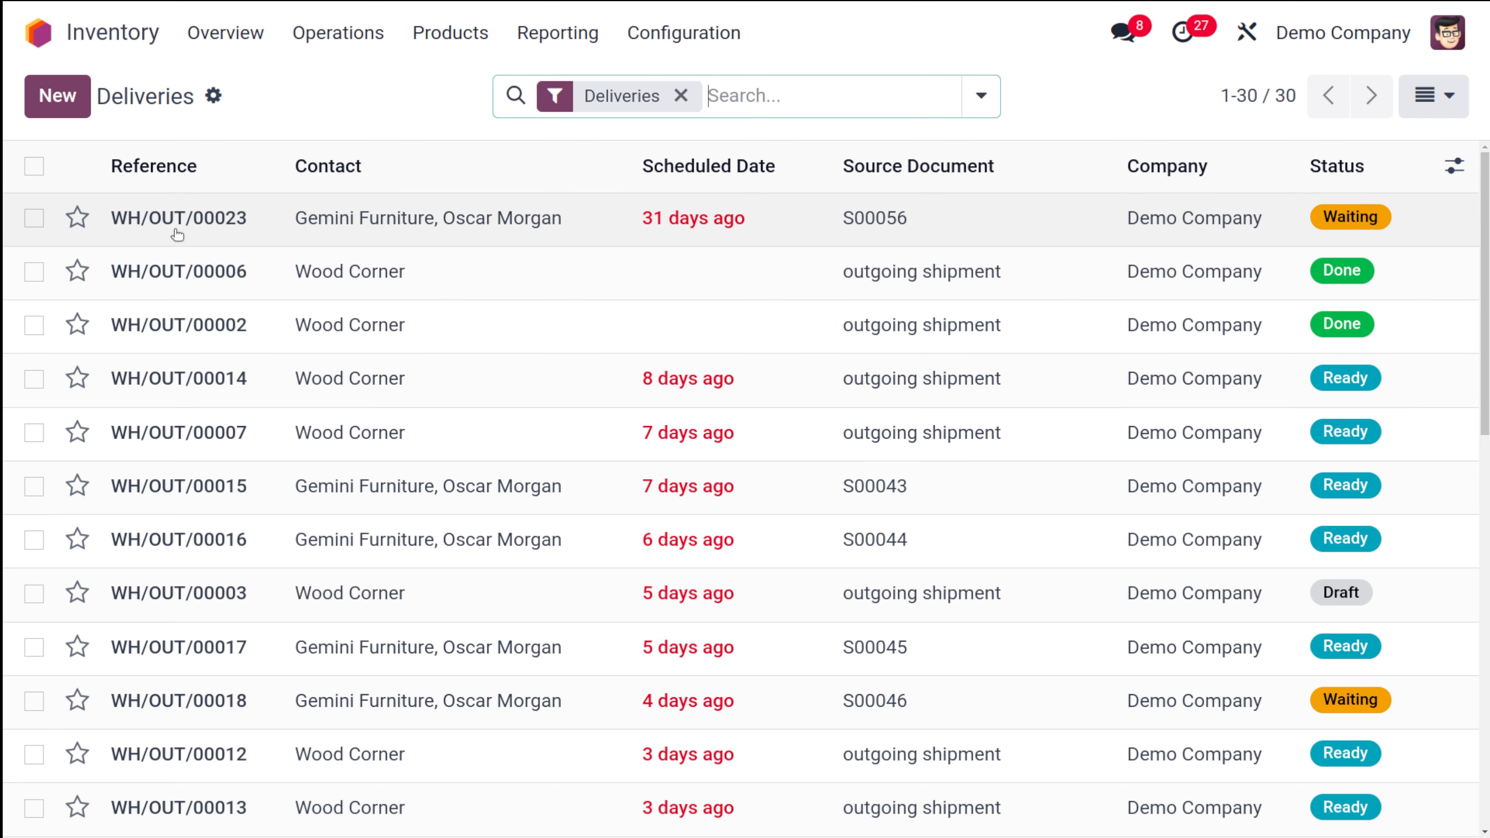
left_click(841, 379)
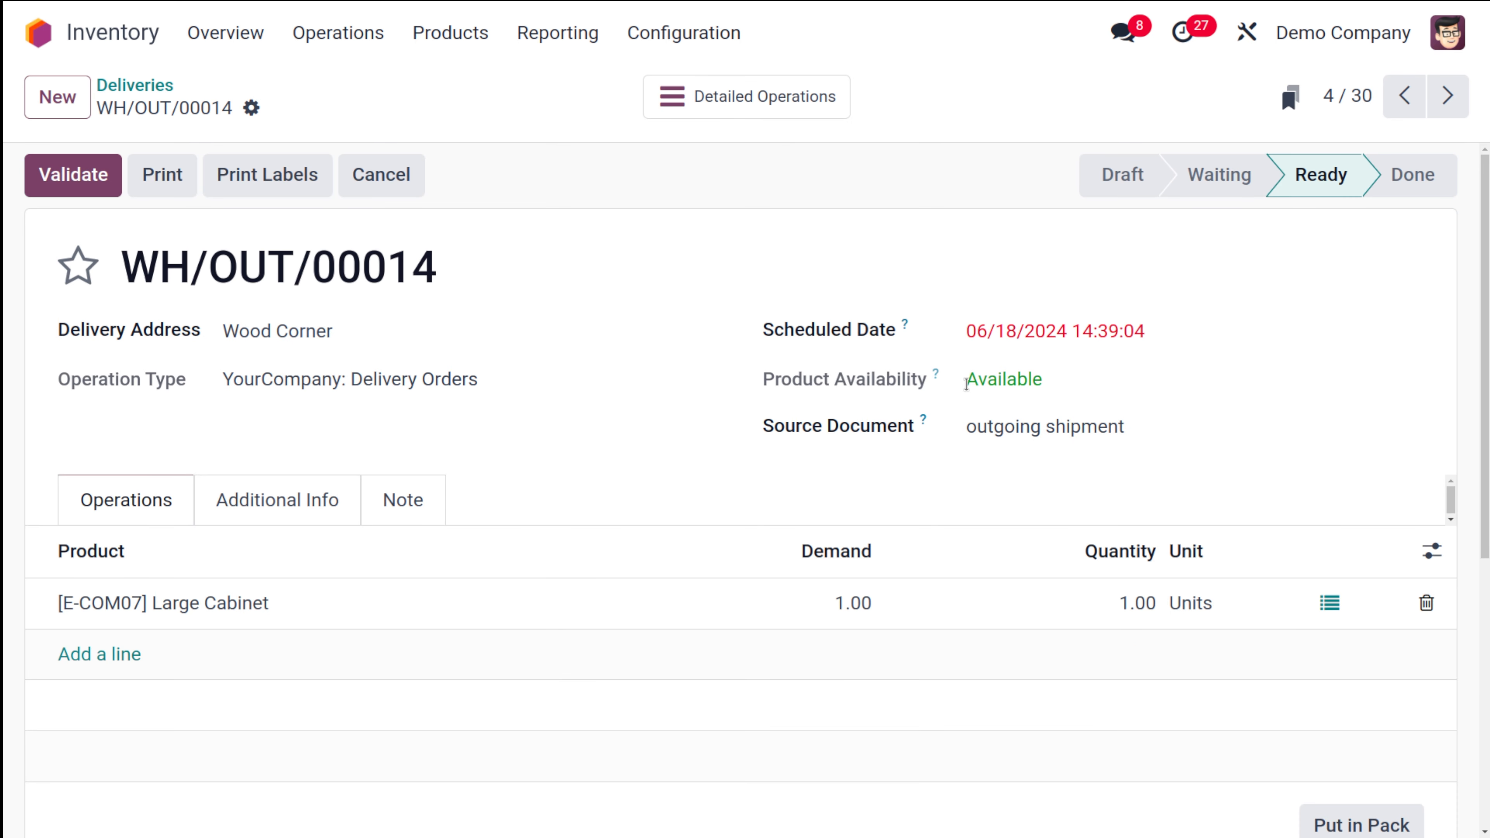
Open the stock move details of the Large Cabinet line in the delivery.
mouse_move(1335, 192)
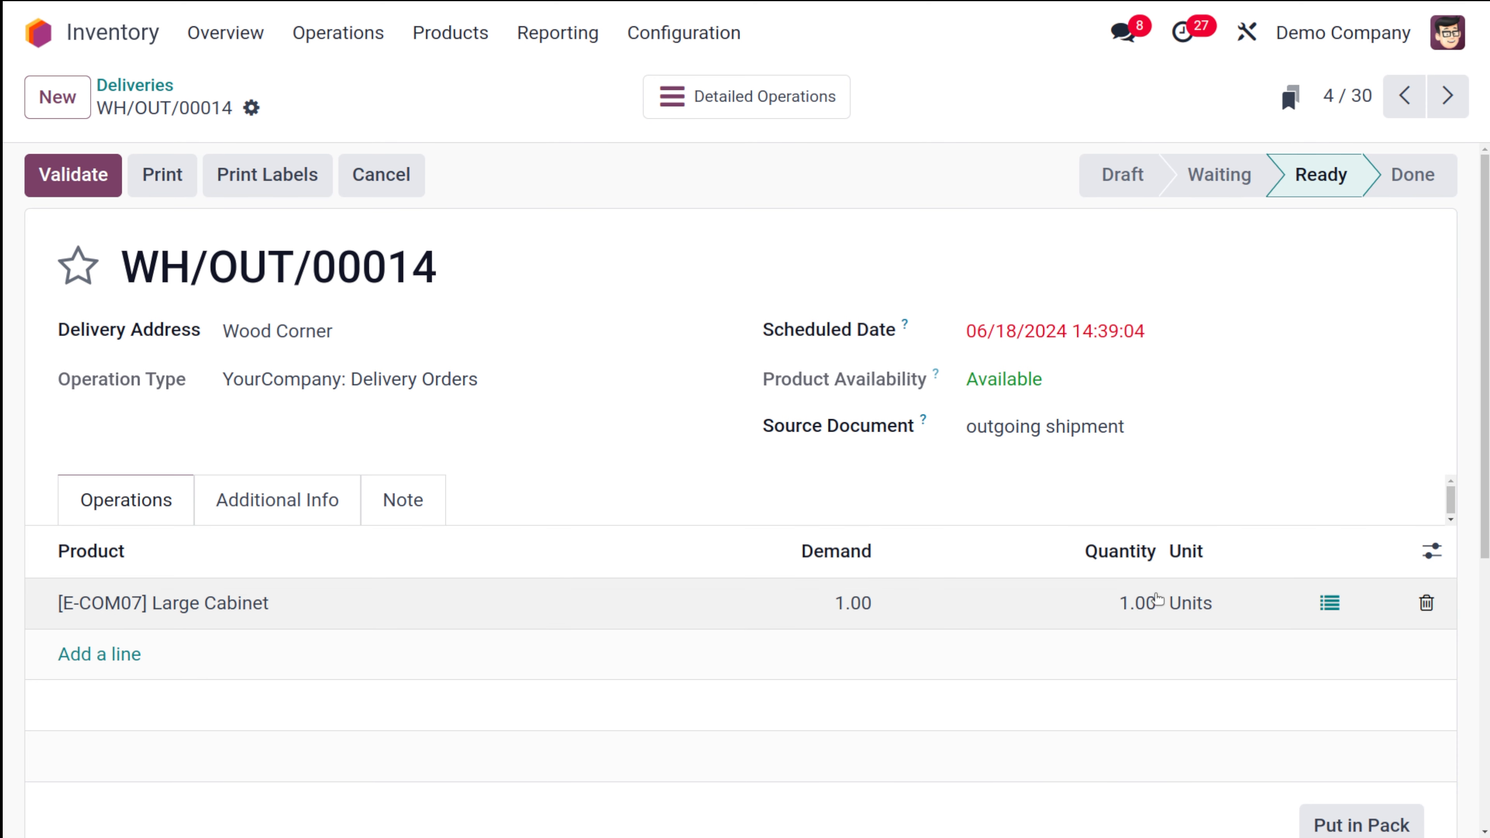
left_click(860, 602)
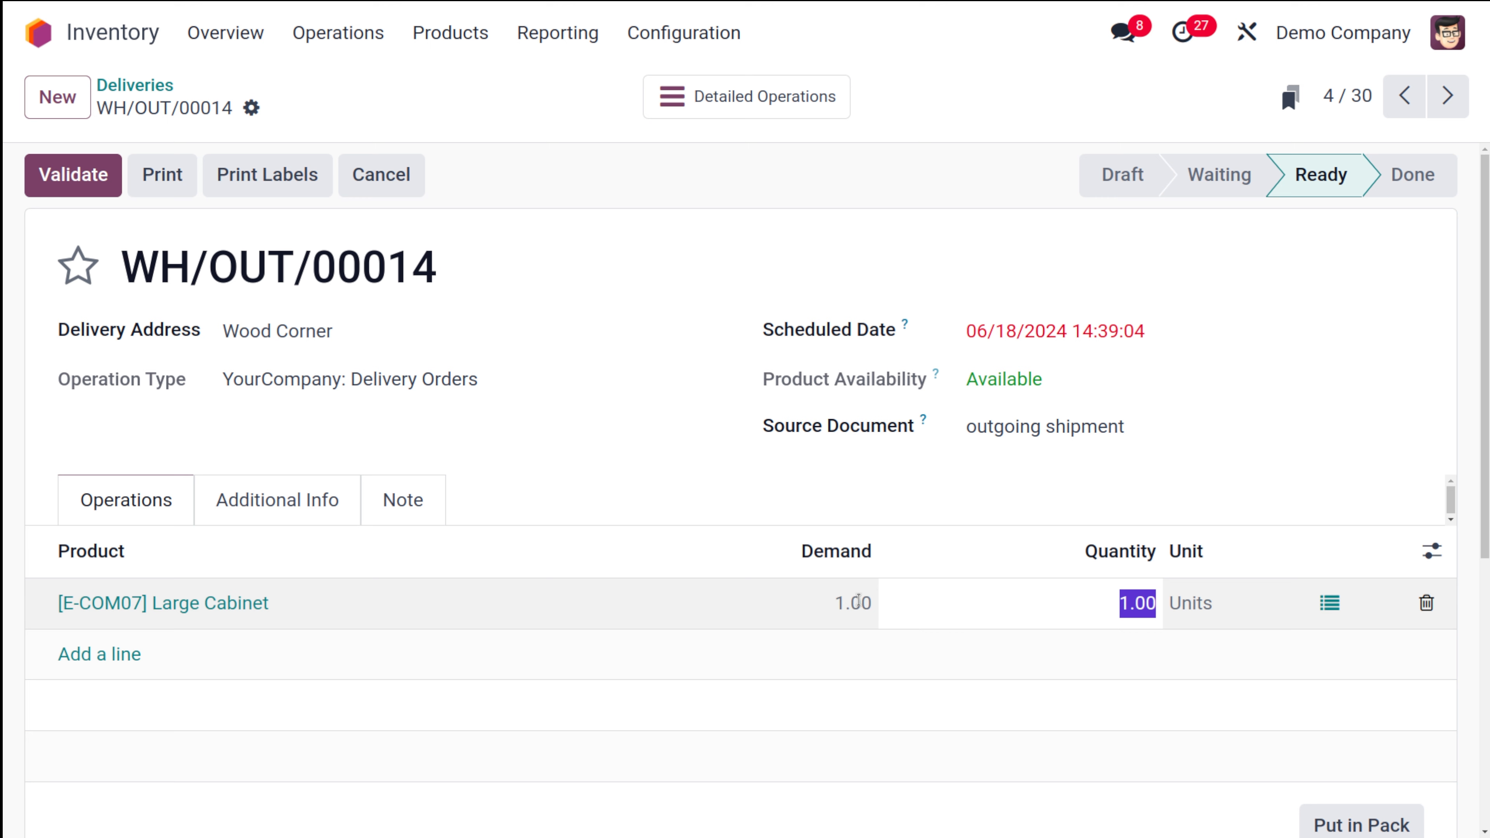
left_click(1144, 604)
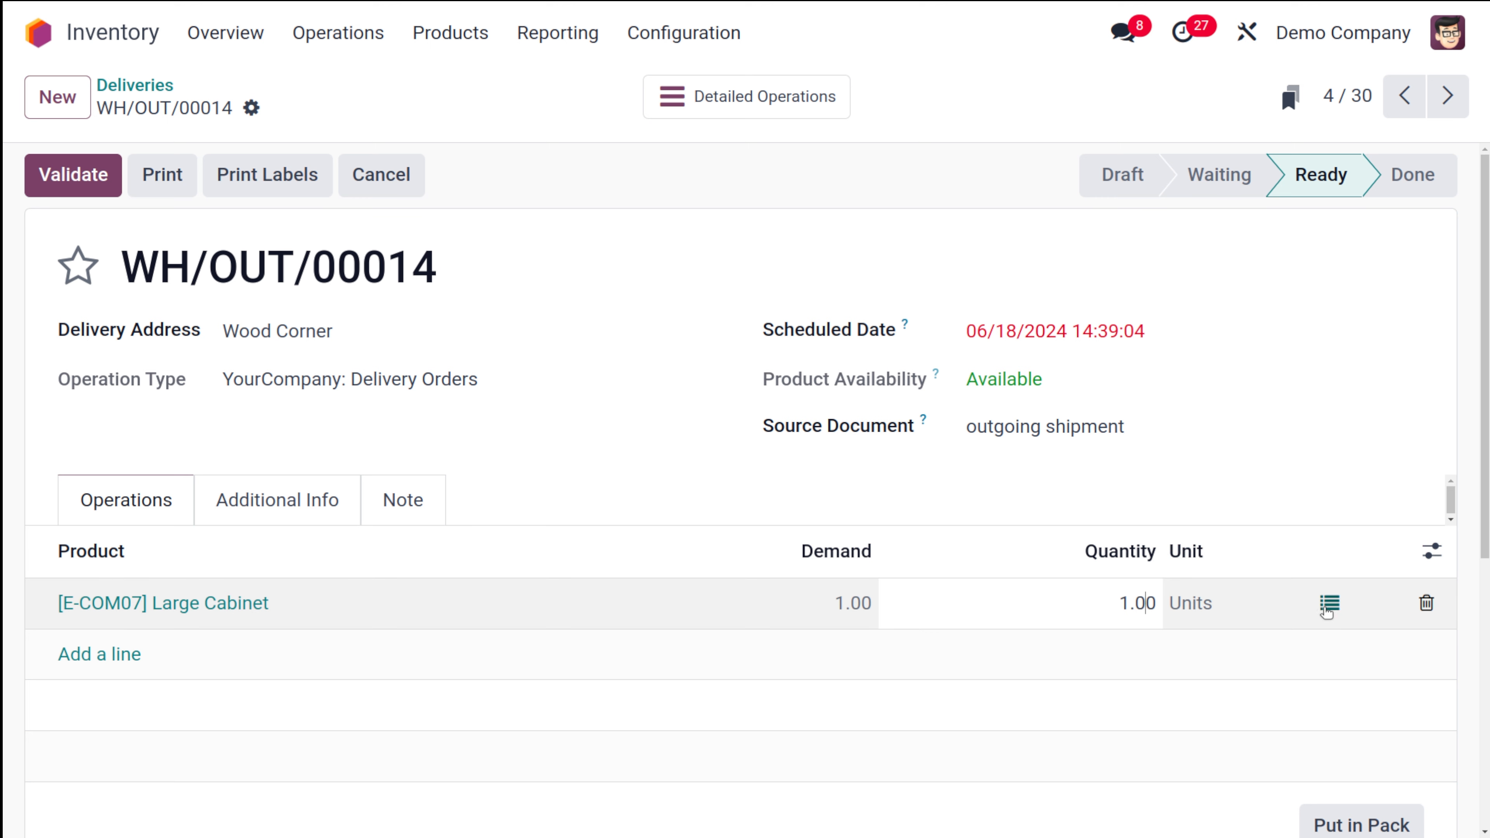
left_click(1330, 604)
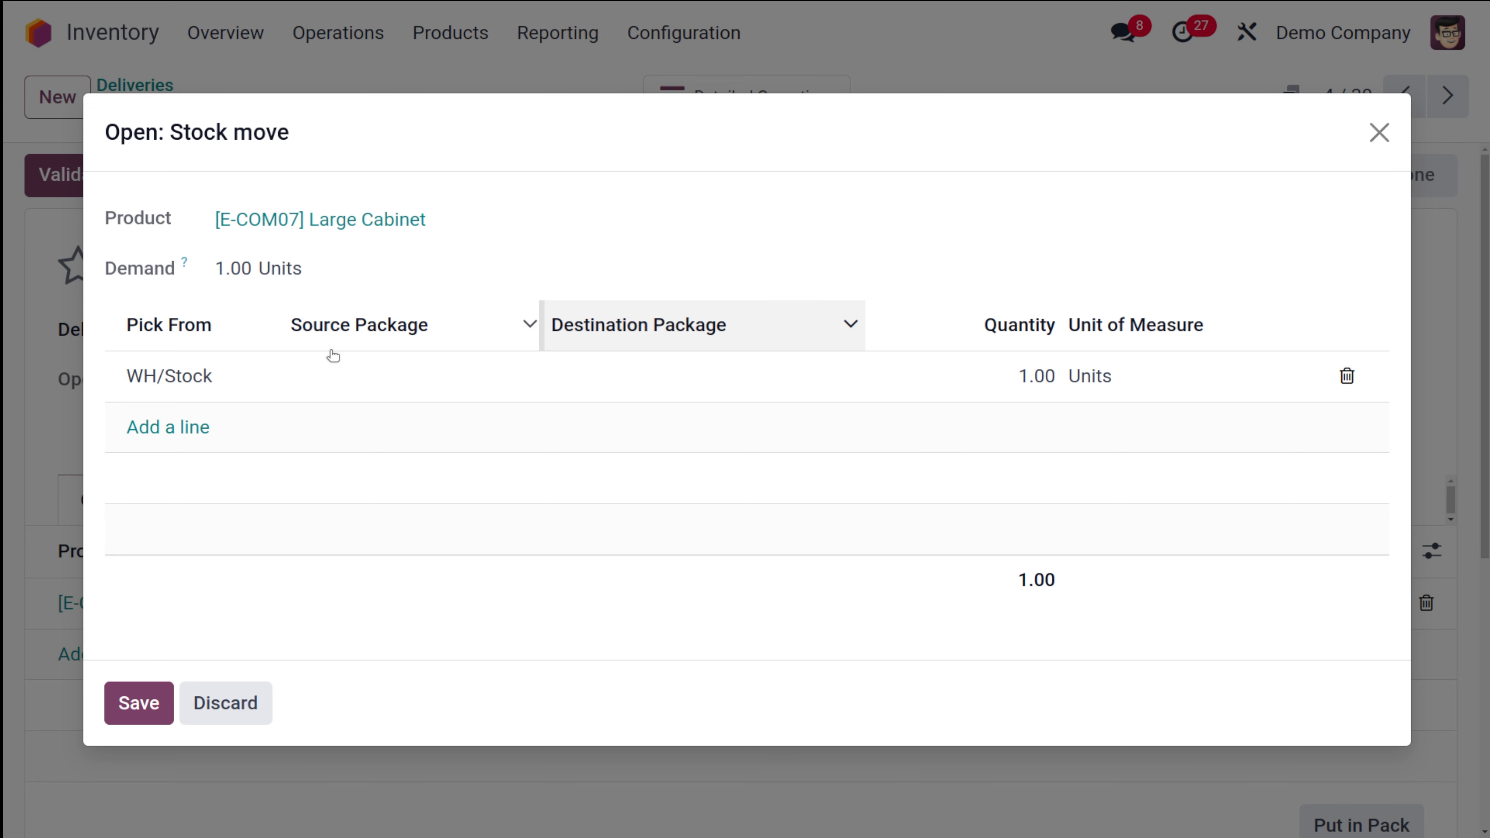
Assign PACK0000007 as the destination package for the WH/Stock line, leaving the source package empty.
left_click(332, 369)
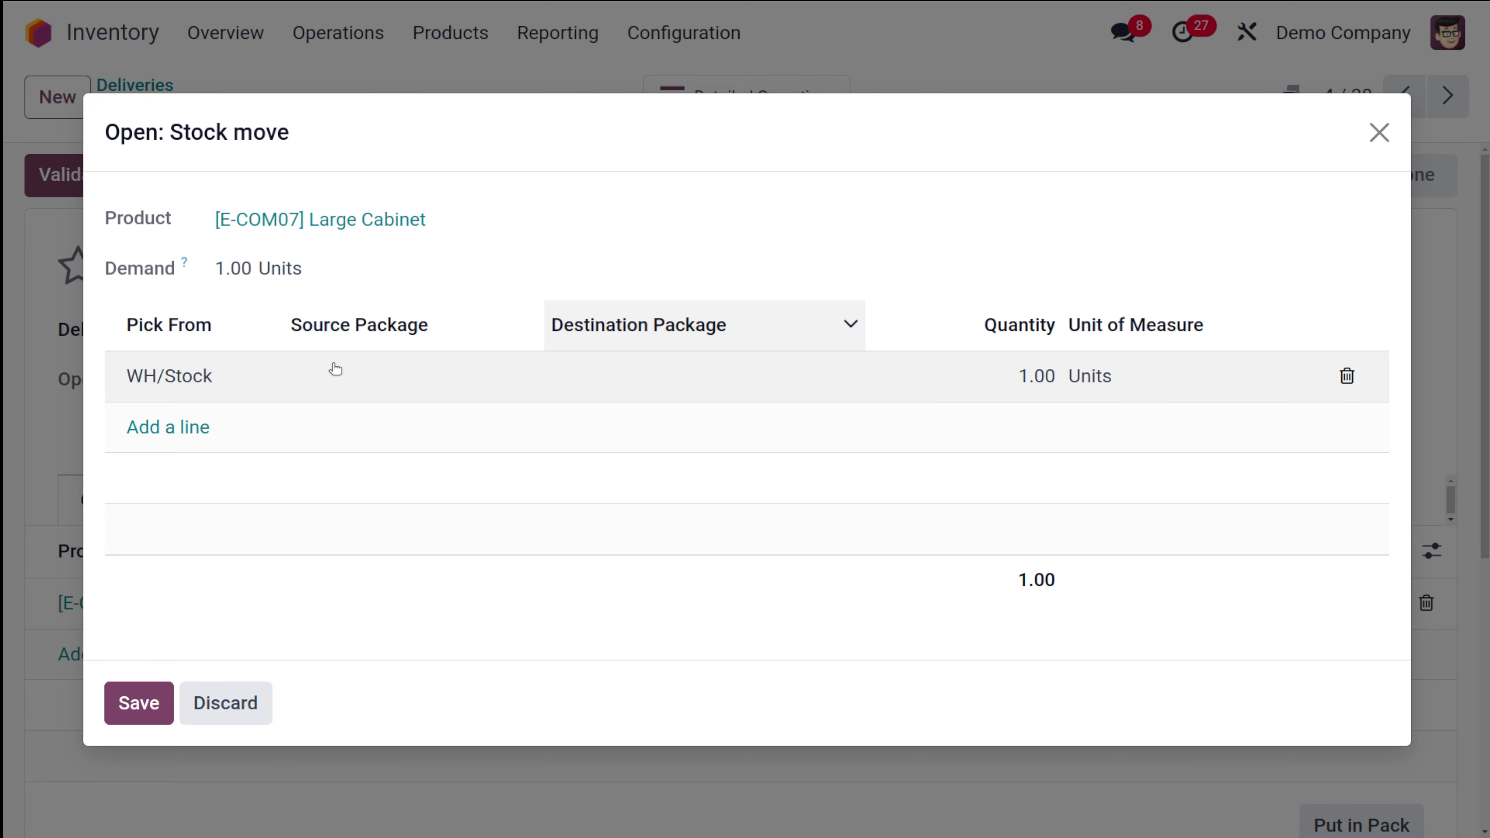
left_click(701, 380)
left_click(416, 361)
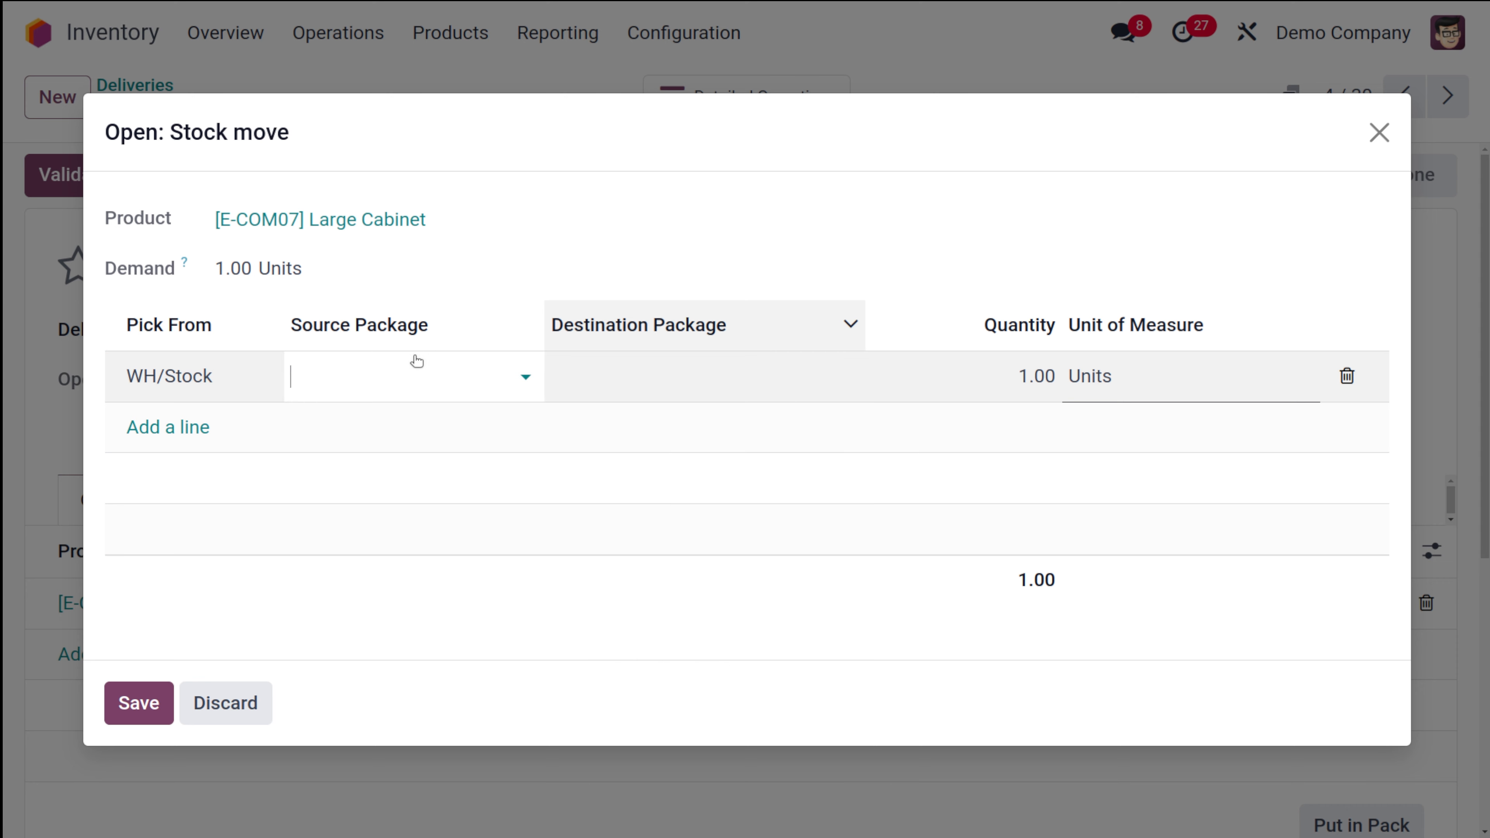
left_click(421, 371)
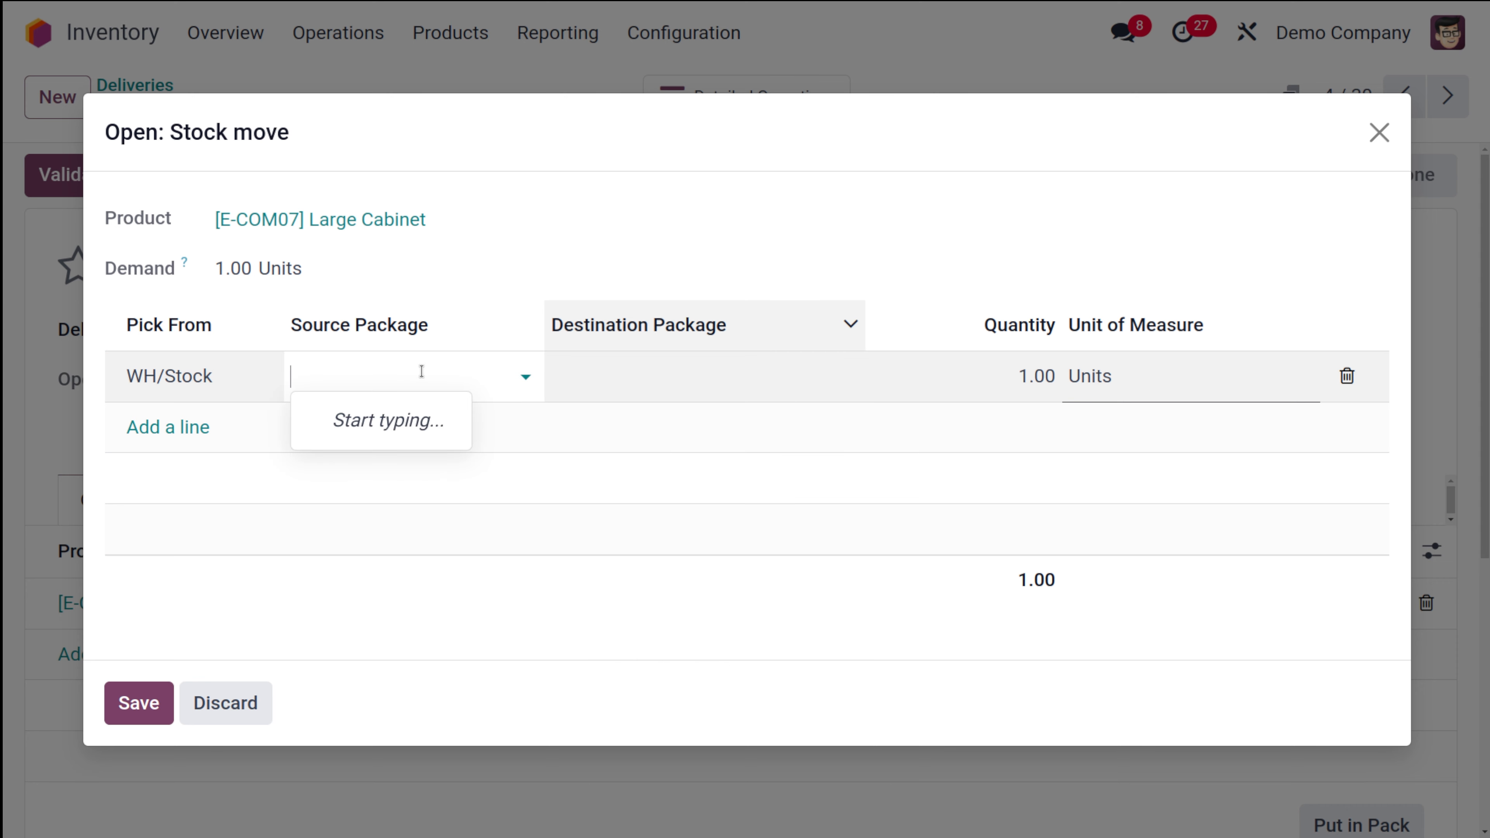
left_click(718, 375)
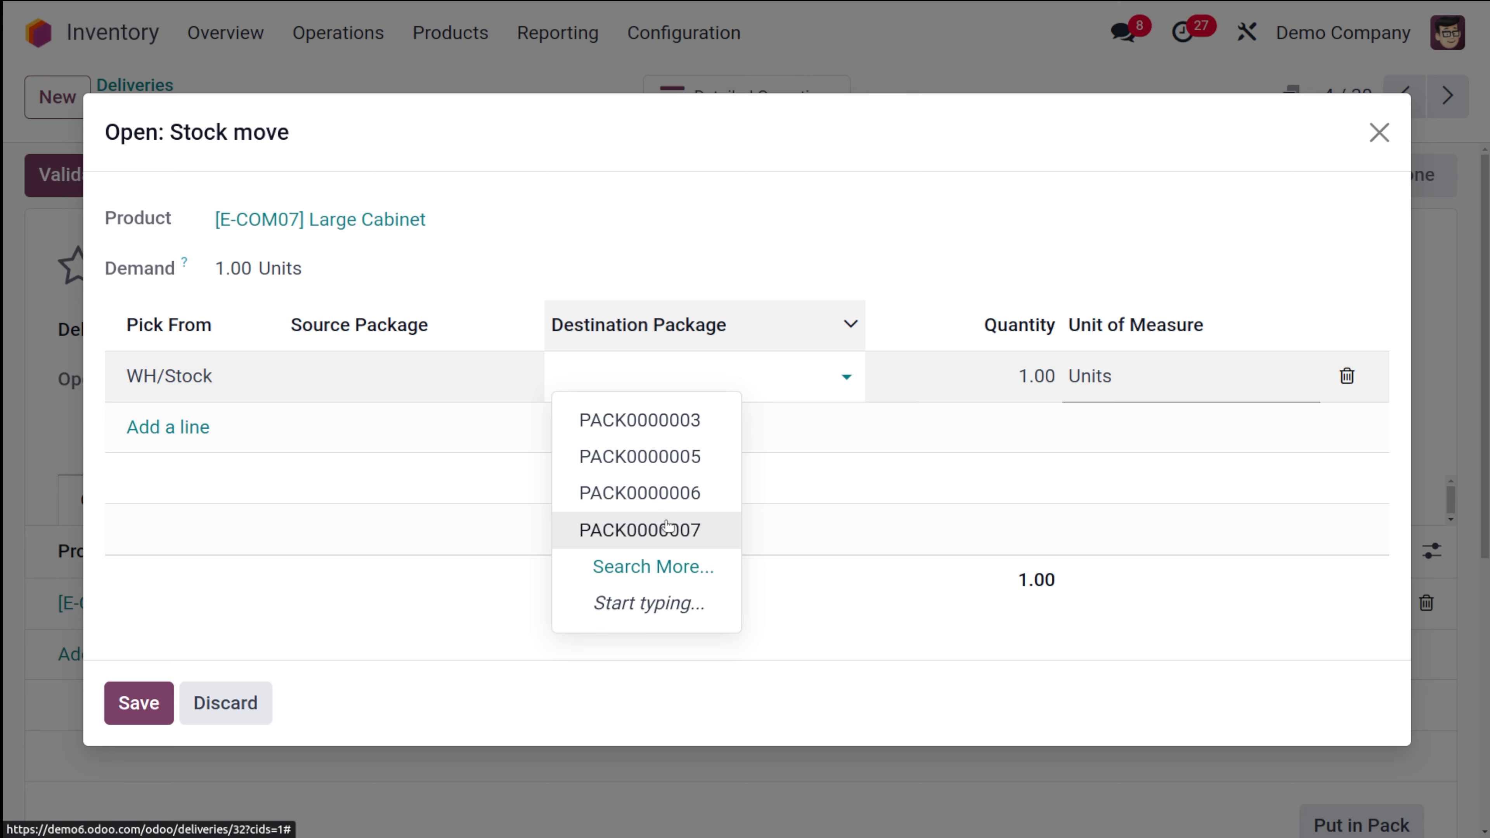
left_click(674, 532)
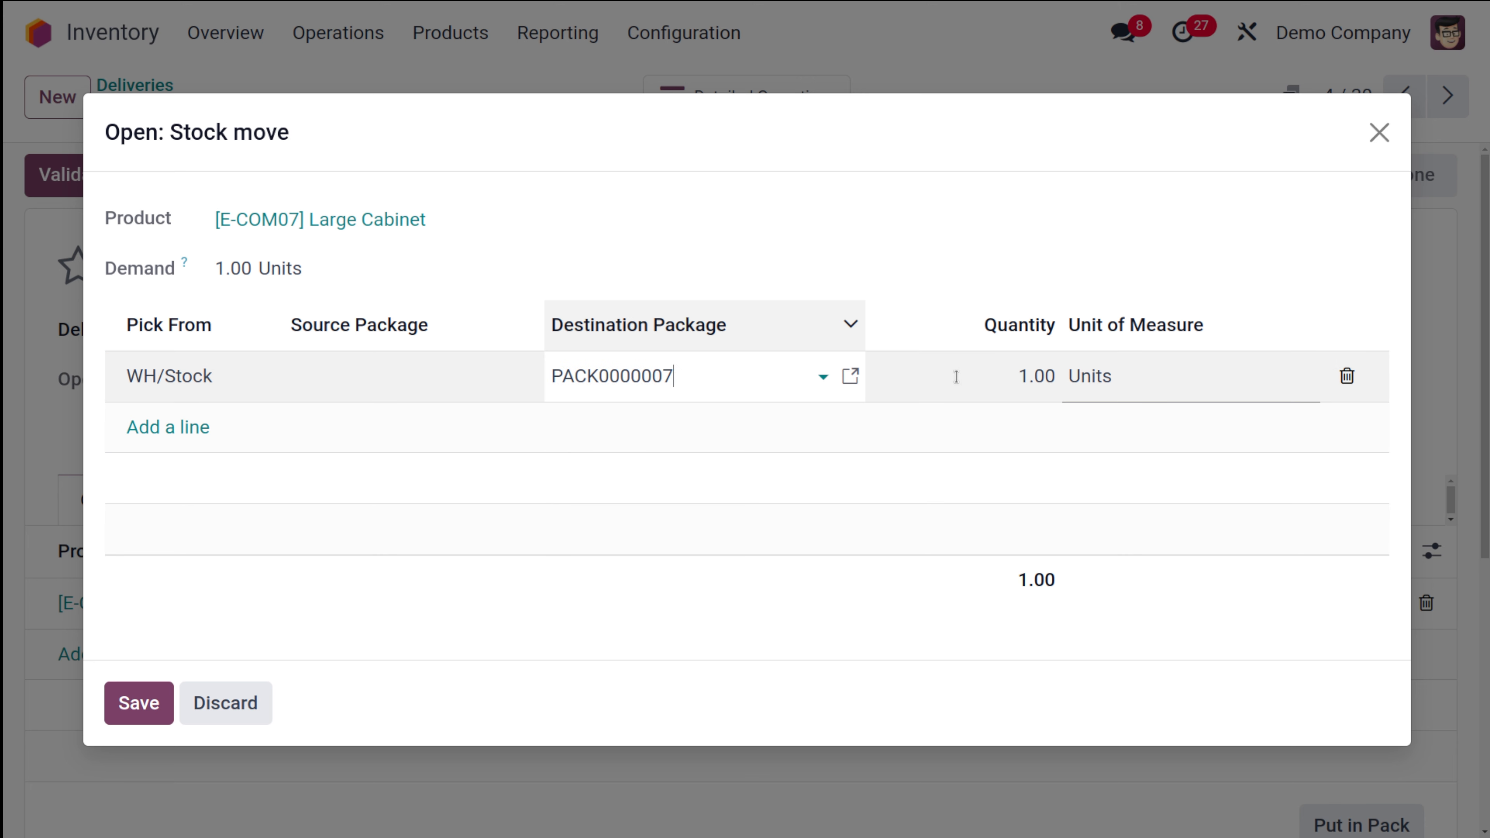
left_click(1111, 401)
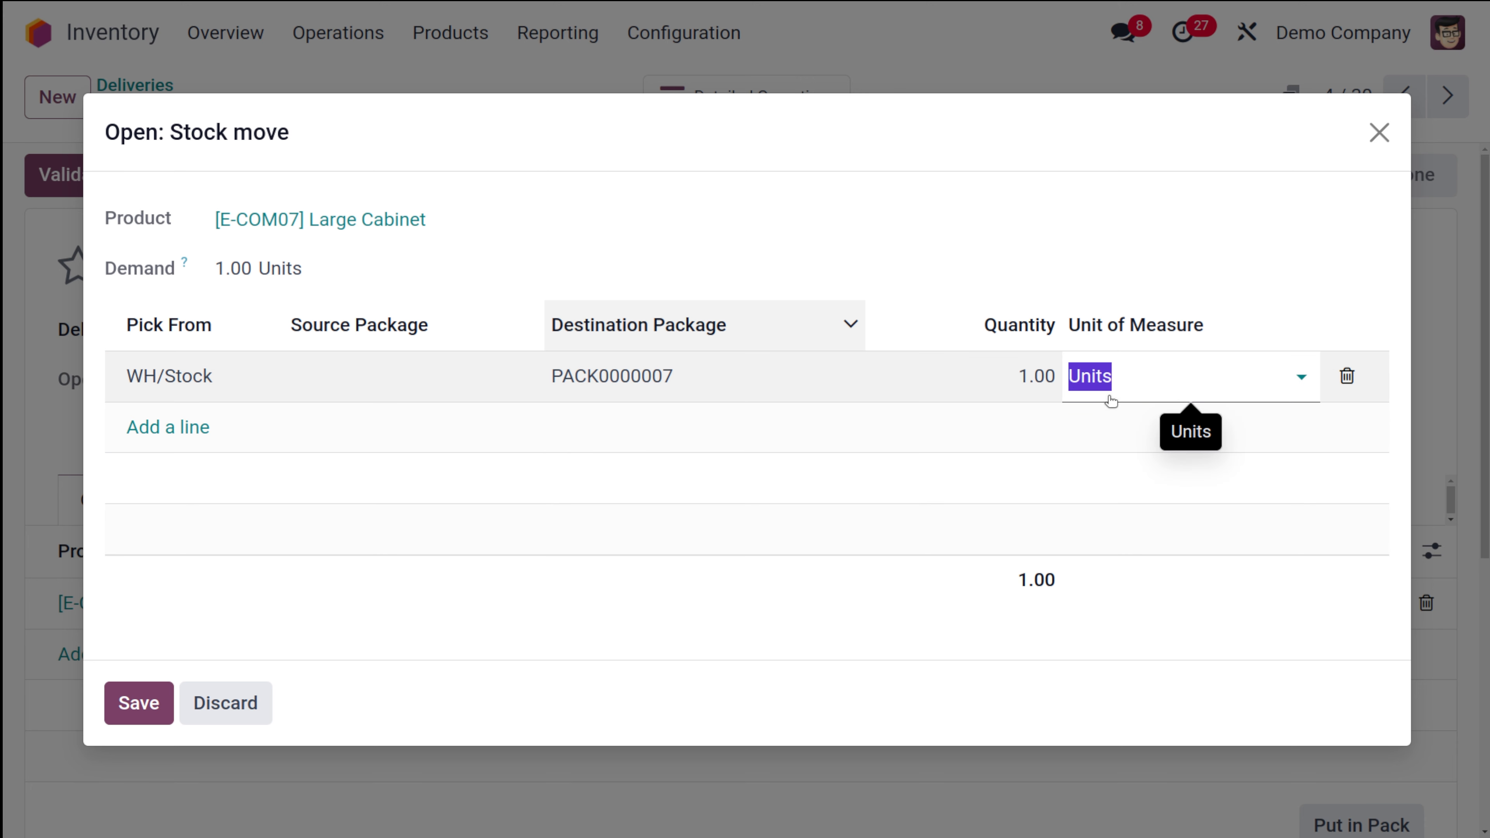
left_click(800, 219)
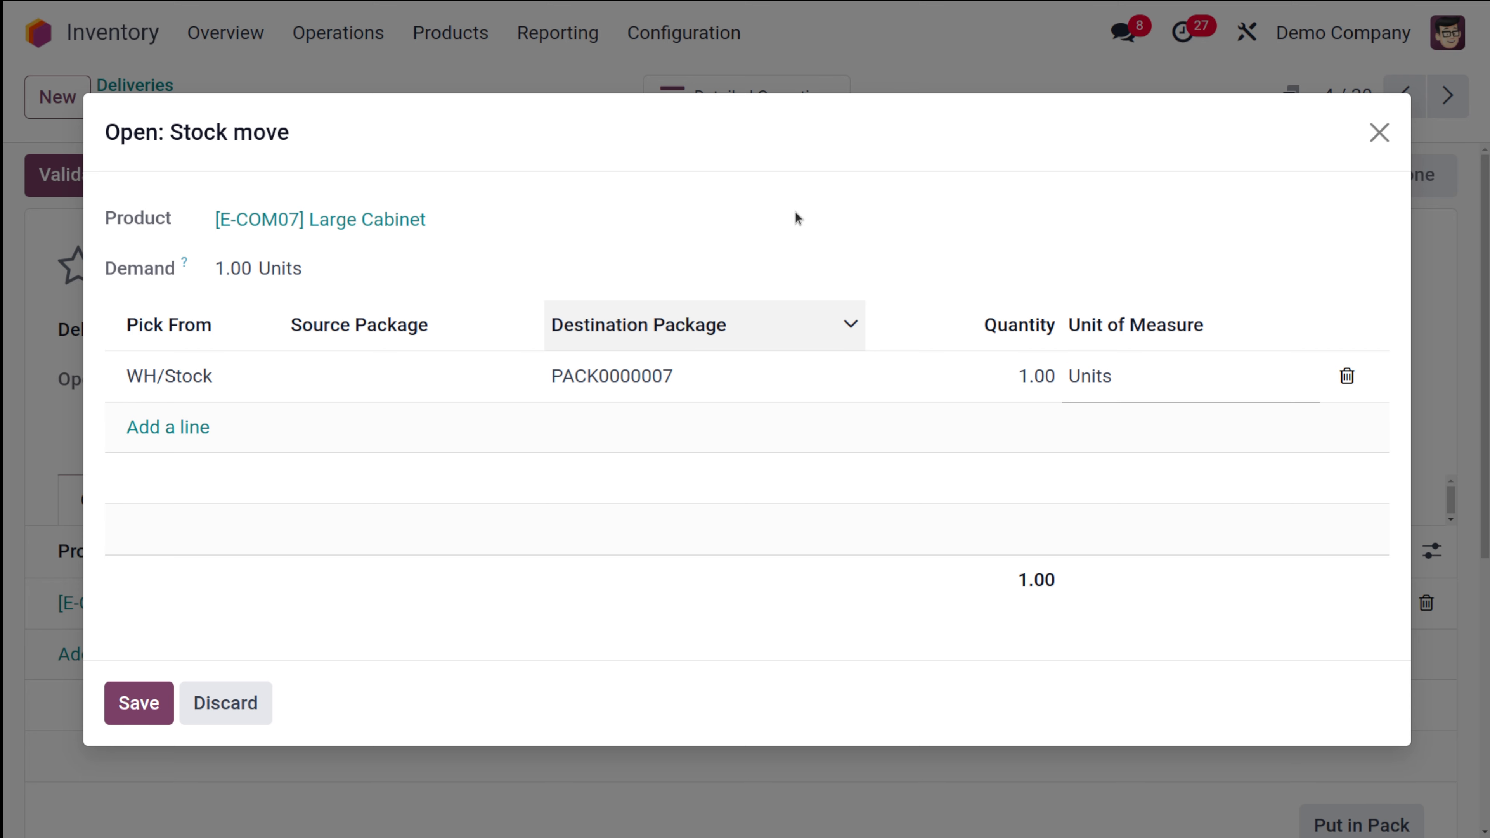
Save the Large Cabinet stock move details and try to put the delivery's products in a pack.
left_click(146, 706)
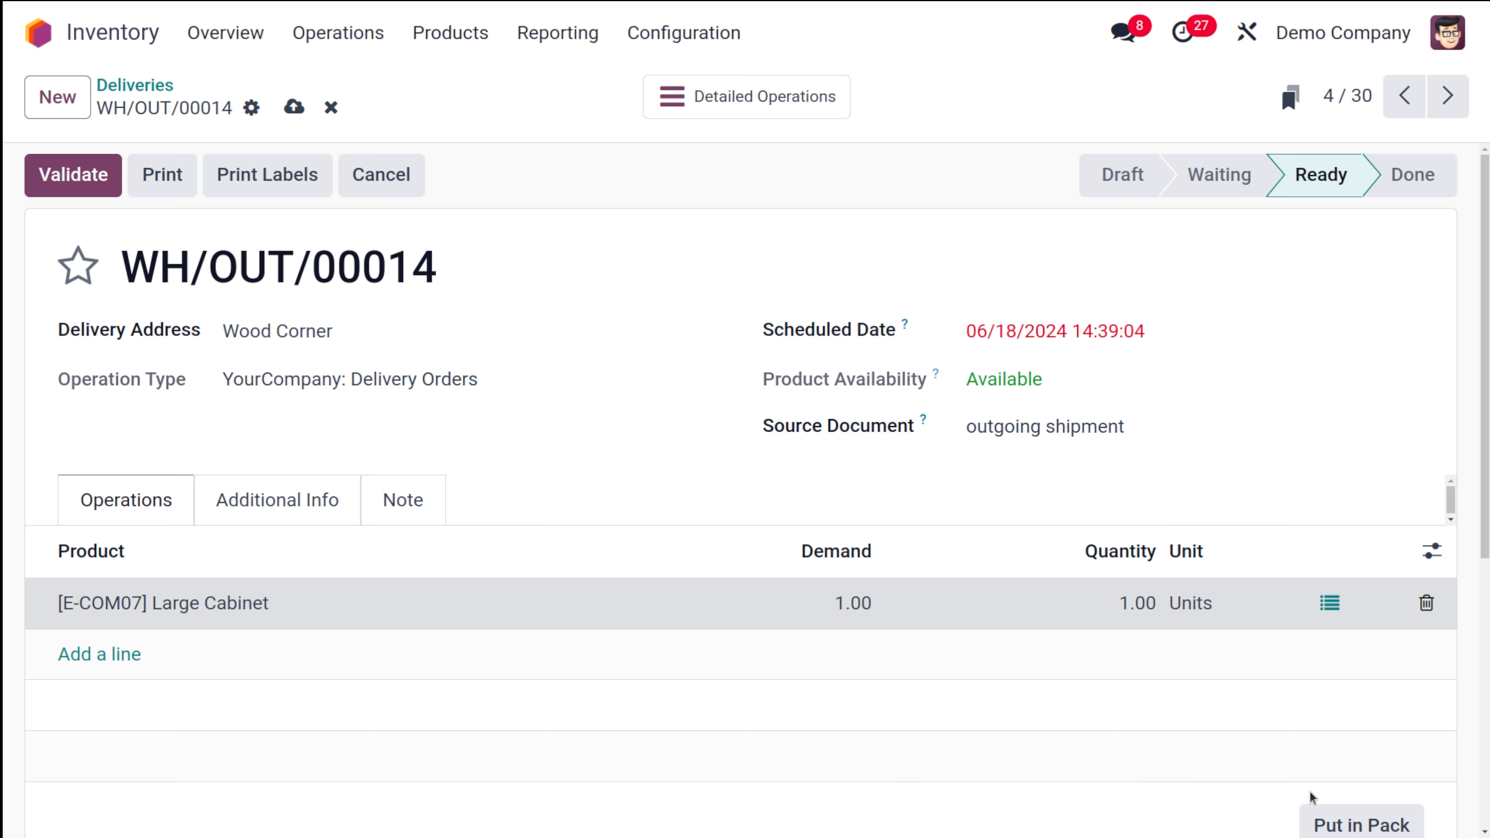
left_click(1321, 824)
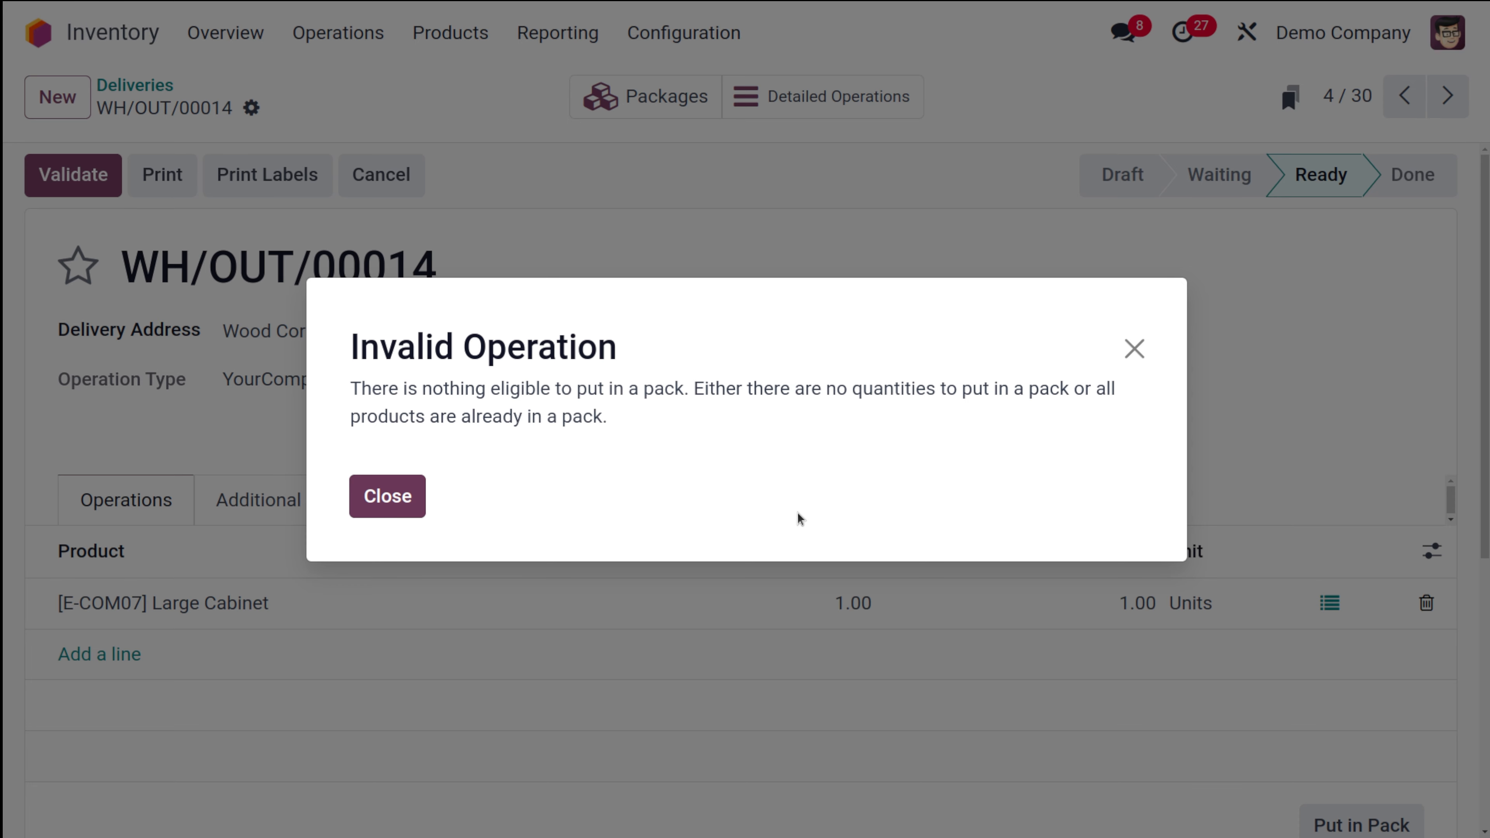
left_click(388, 497)
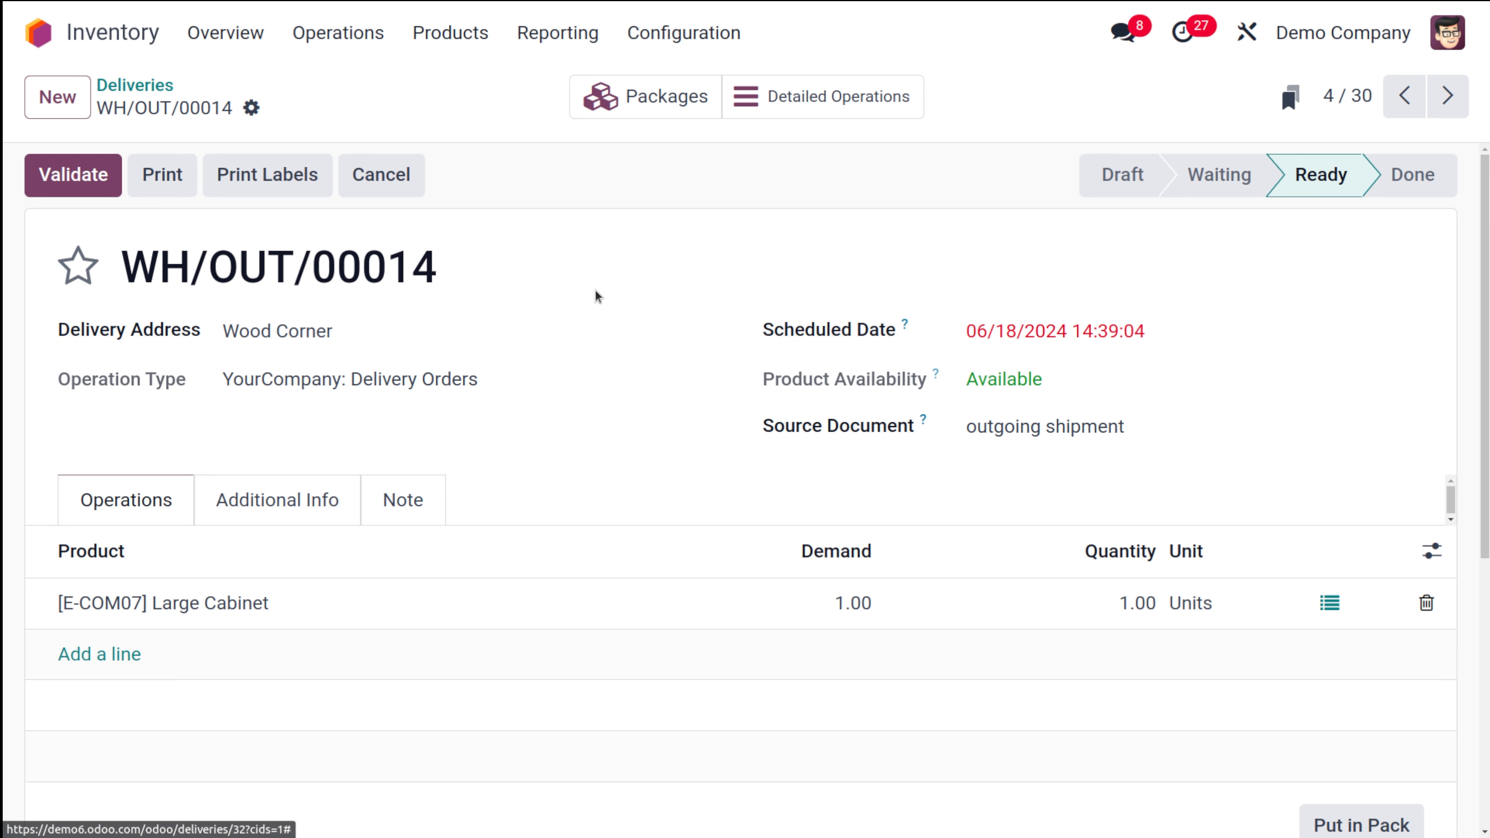
Check PACK0000007 among the Wood Corner delivery's packages, and validate the delivery.
left_click(662, 94)
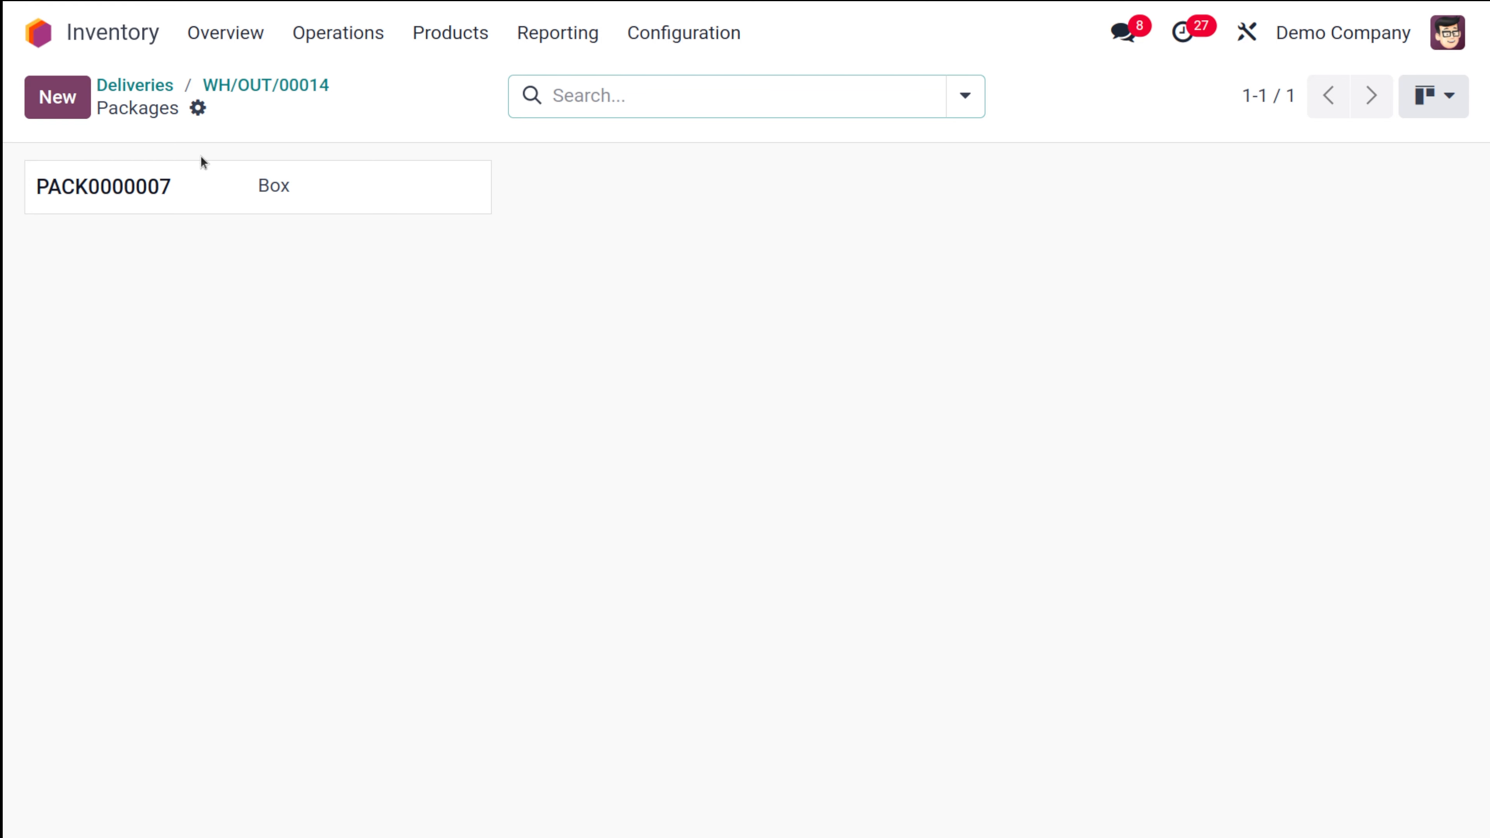
left_click(165, 194)
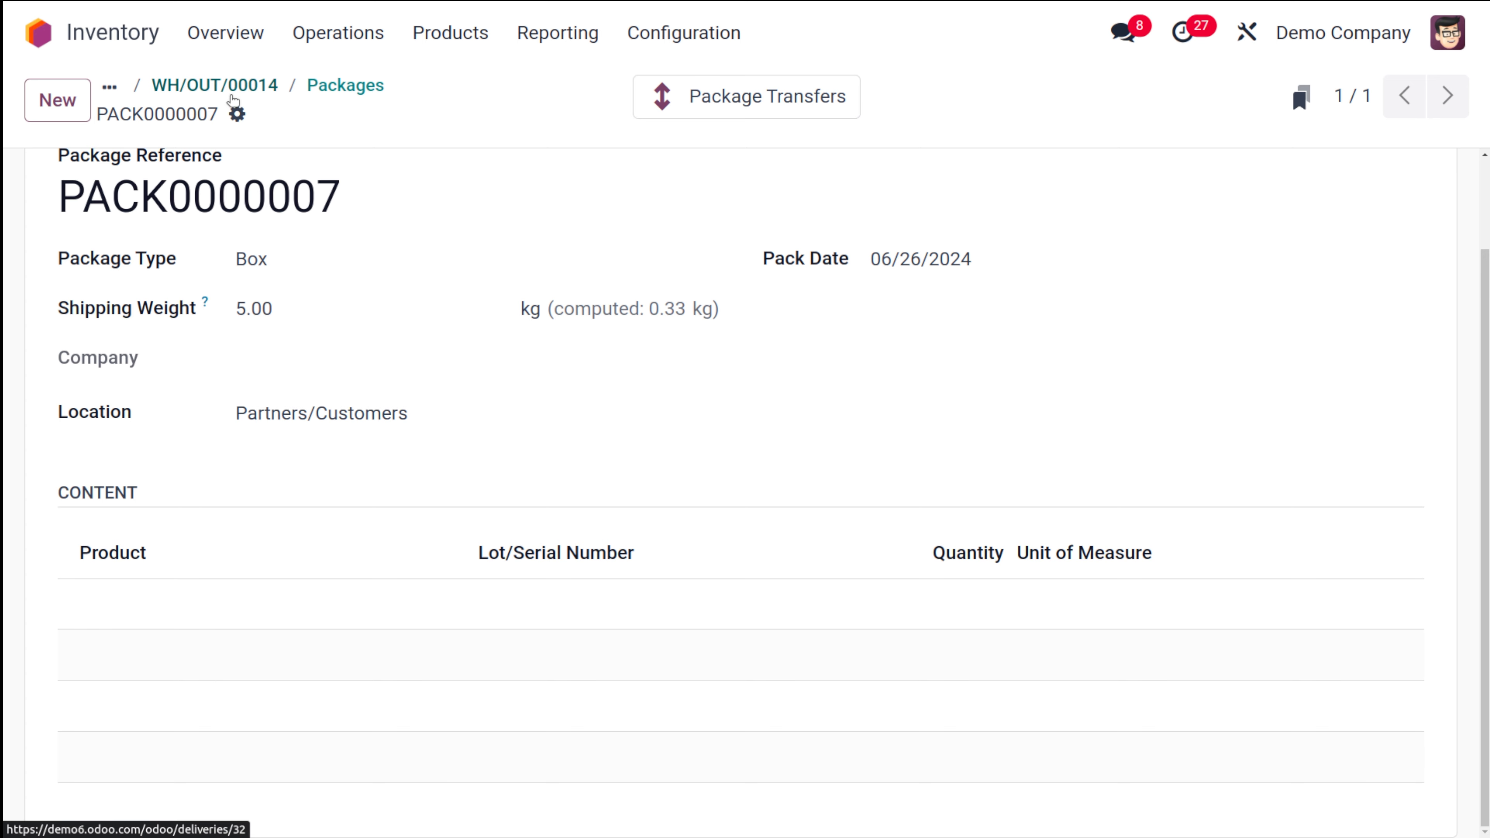
left_click(214, 85)
left_click(63, 185)
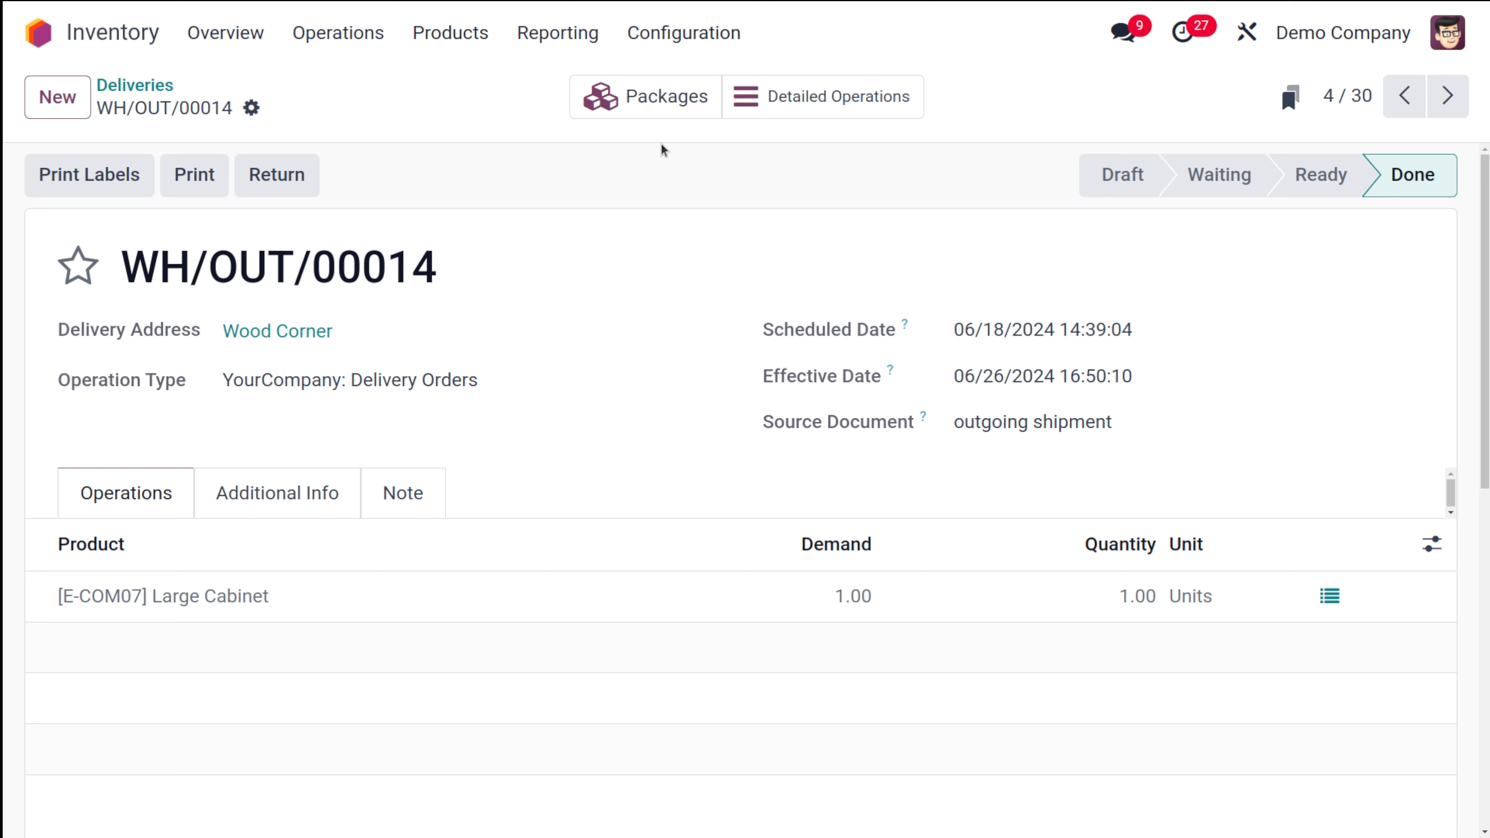
Examine the content and package transfers of PACK0000007 from the validated delivery.
left_click(631, 99)
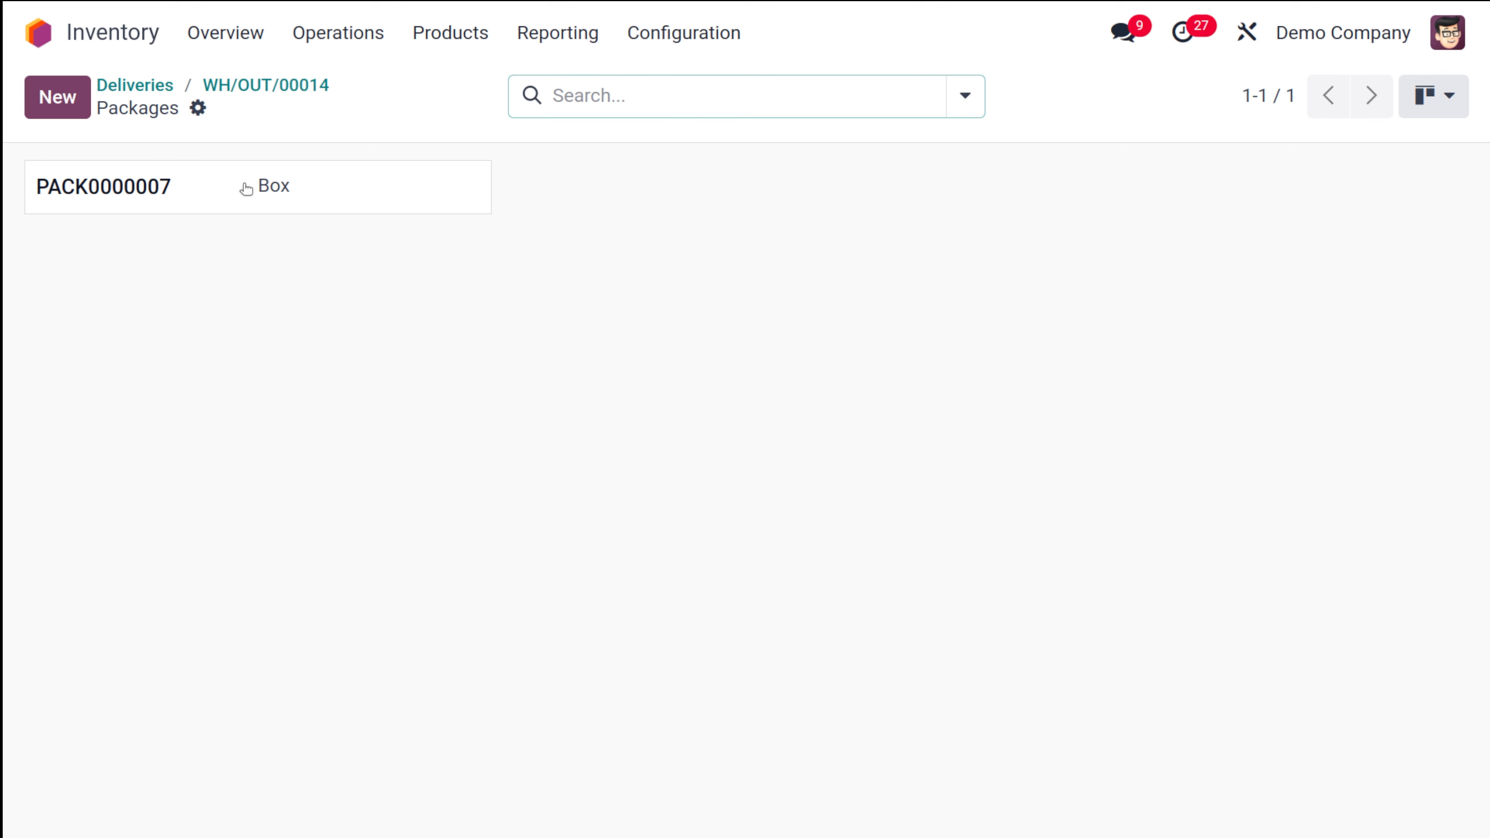
left_click(246, 187)
scroll(392, 805, "down", 2)
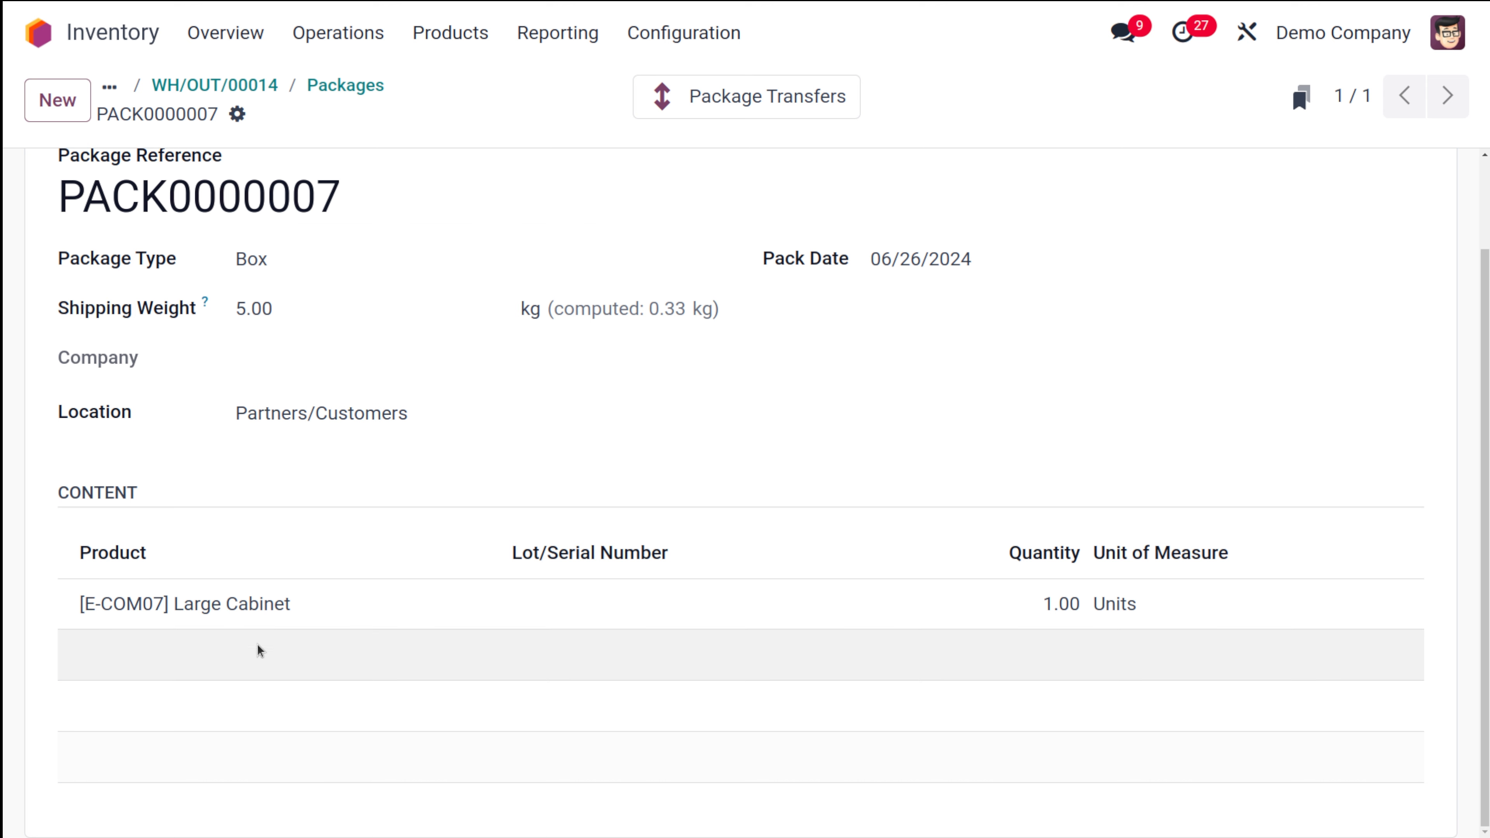
scroll(327, 346, "up", 2)
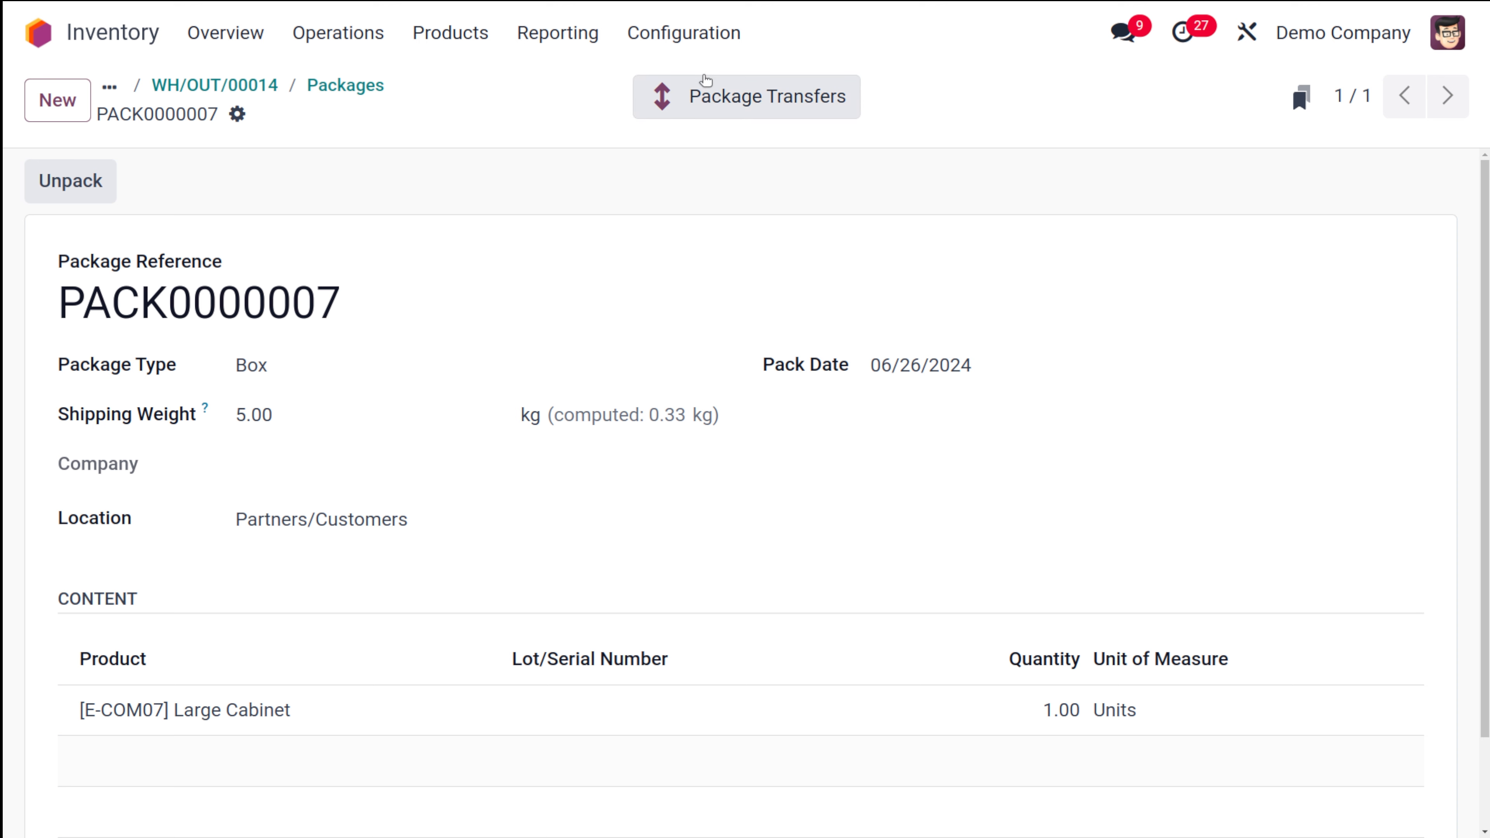
left_click(708, 86)
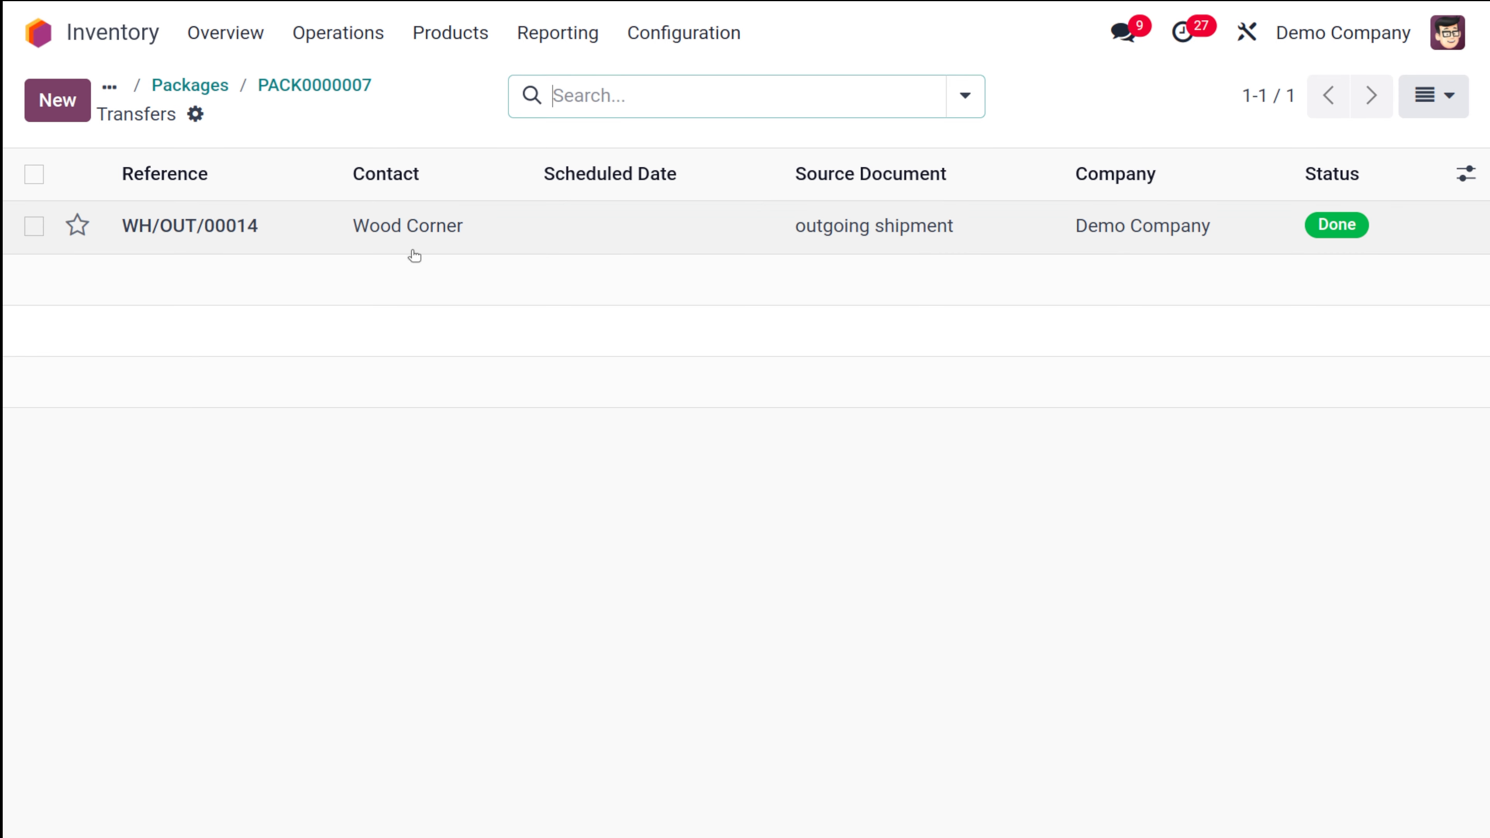
Return to the Deliveries list and open the first Ready Wood Corner delivery scheduled 3 days ago.
left_click(189, 86)
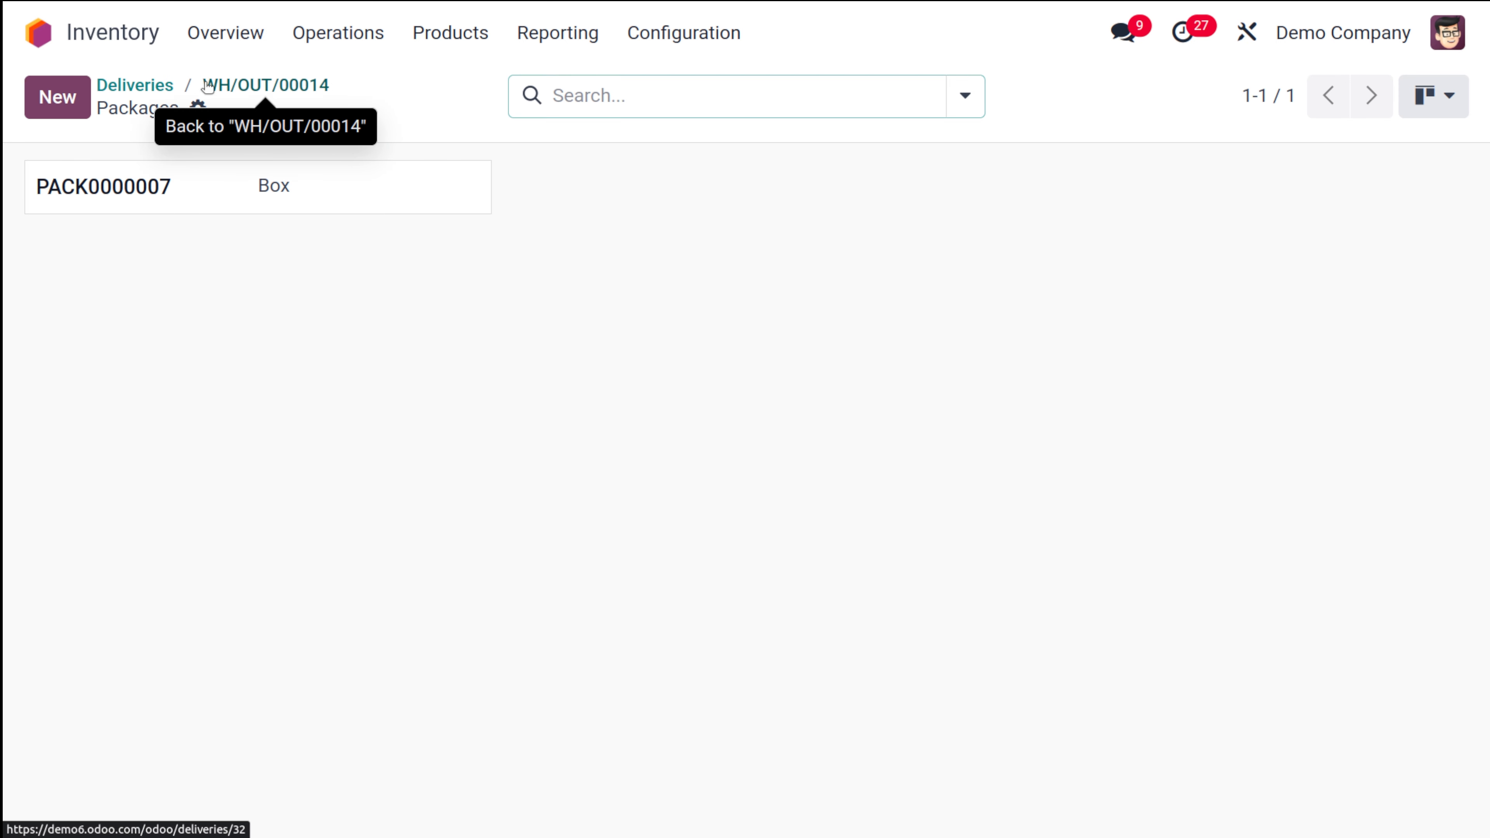
left_click(207, 86)
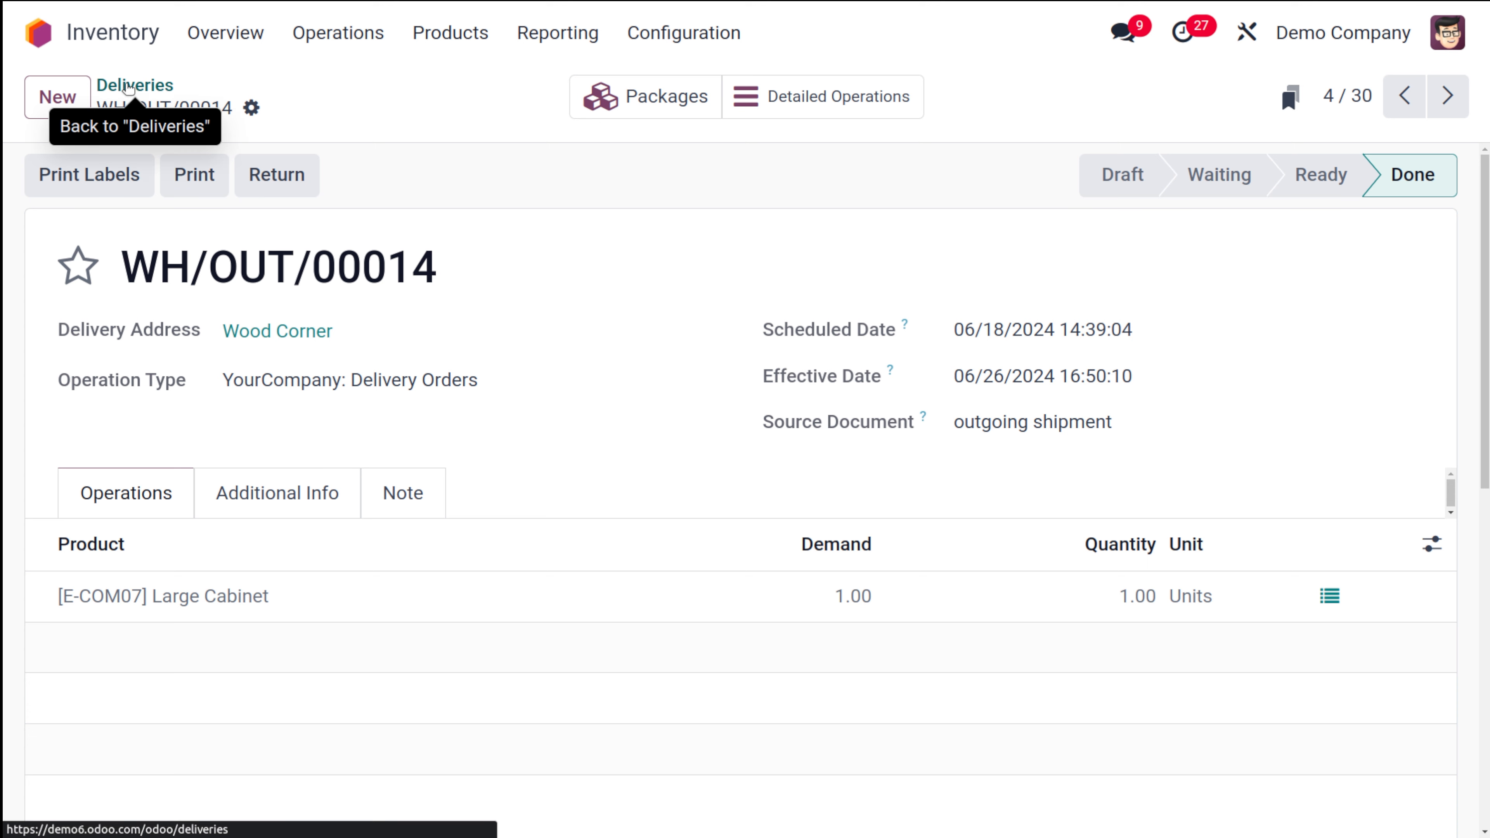
left_click(129, 88)
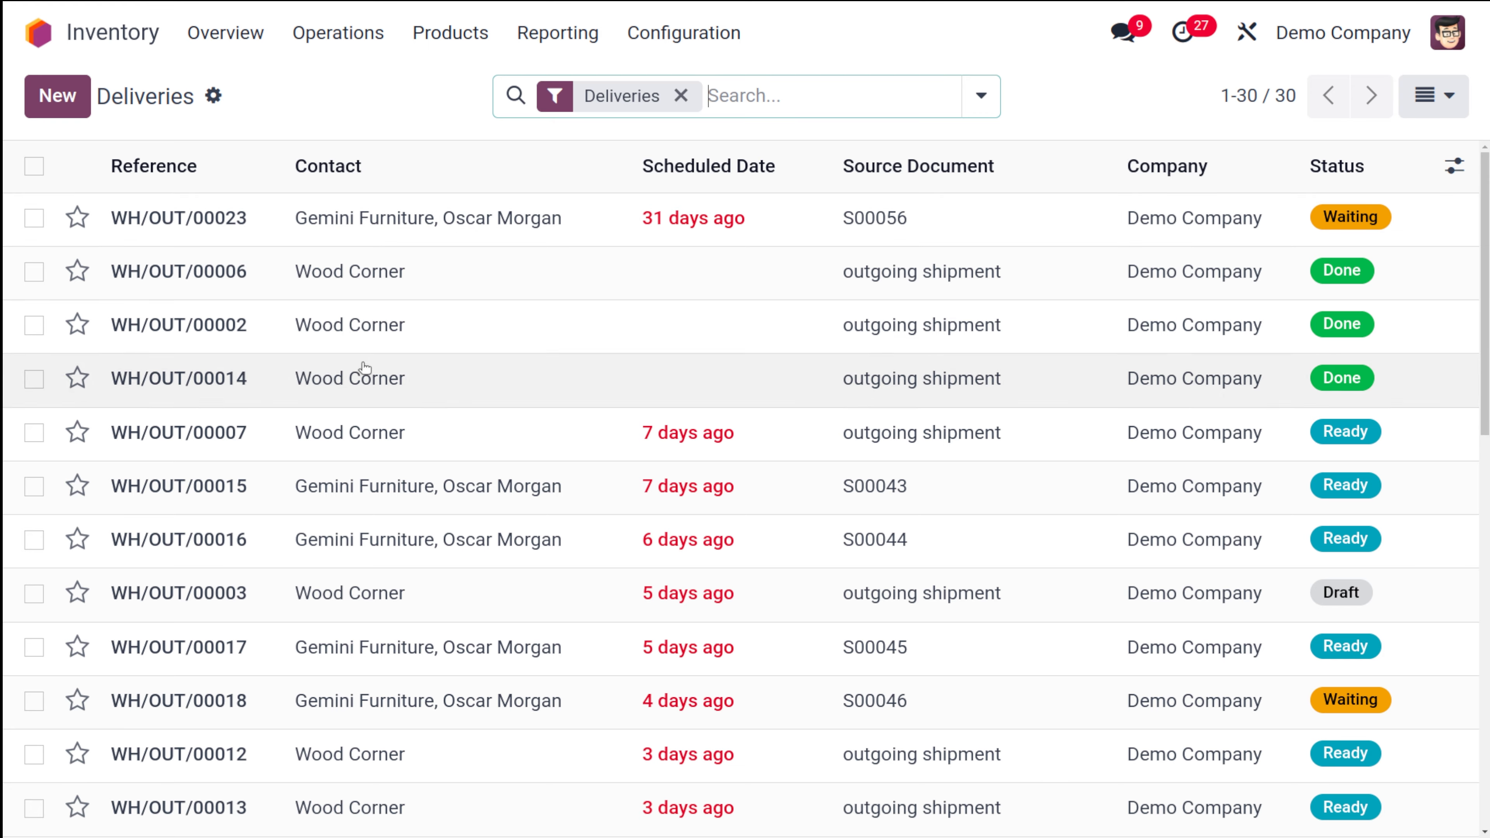
scroll(352, 469, "down", 9)
scroll(326, 543, "up", 4)
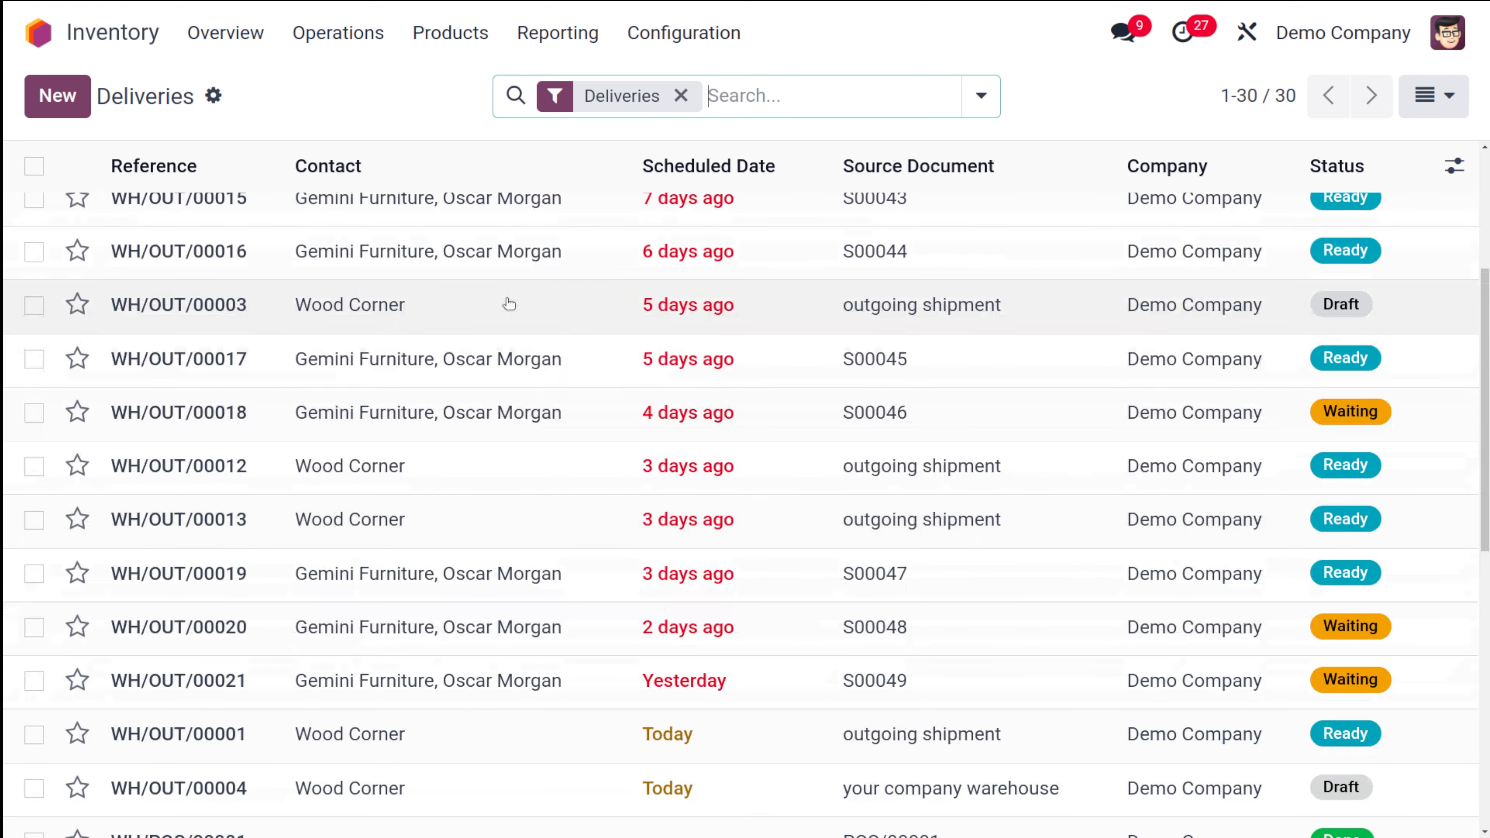
left_click(576, 486)
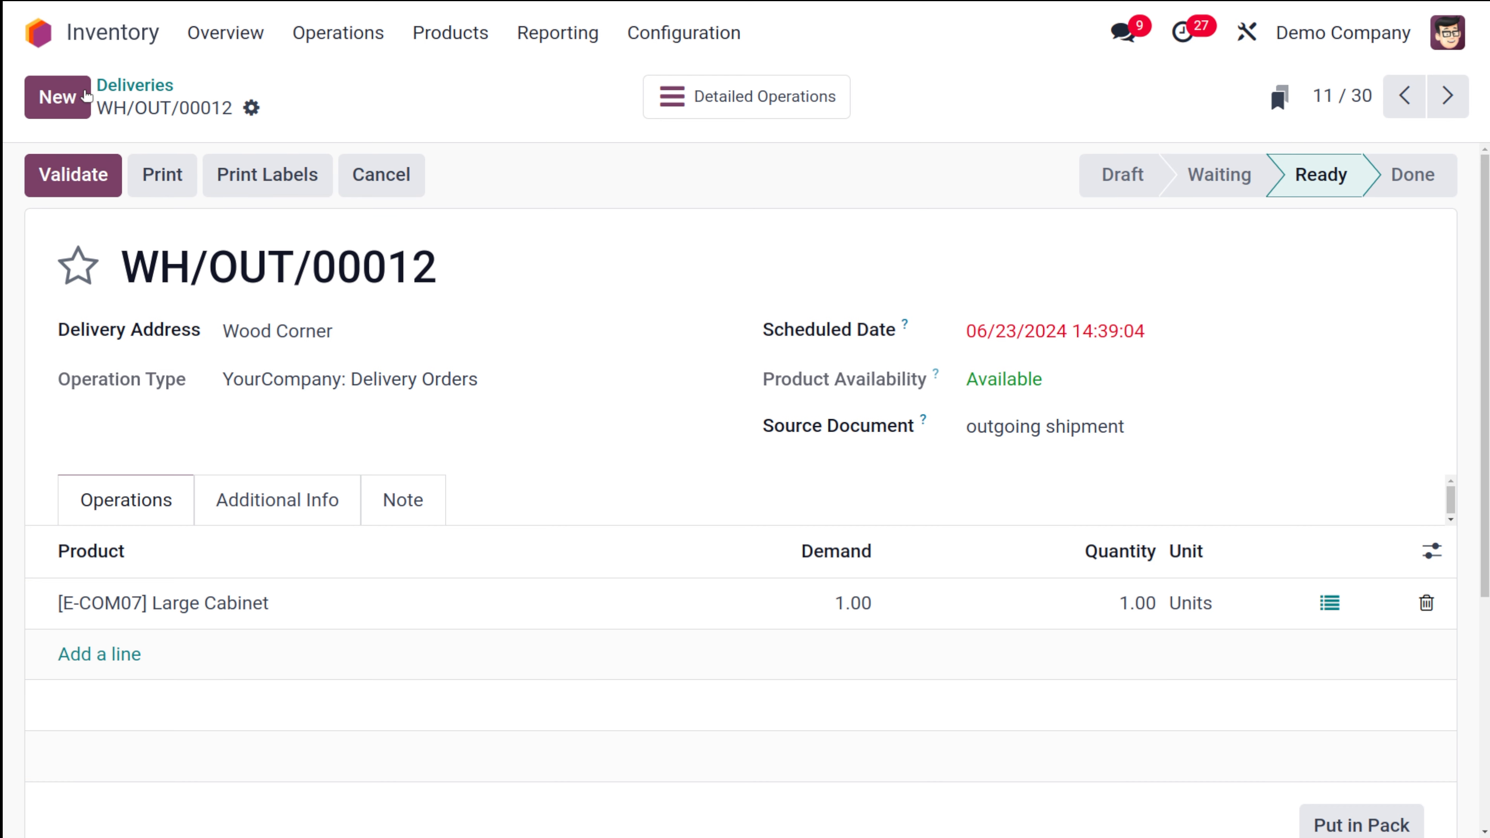
Create a new delivery order with the second suggested contact as its delivery address.
left_click(86, 96)
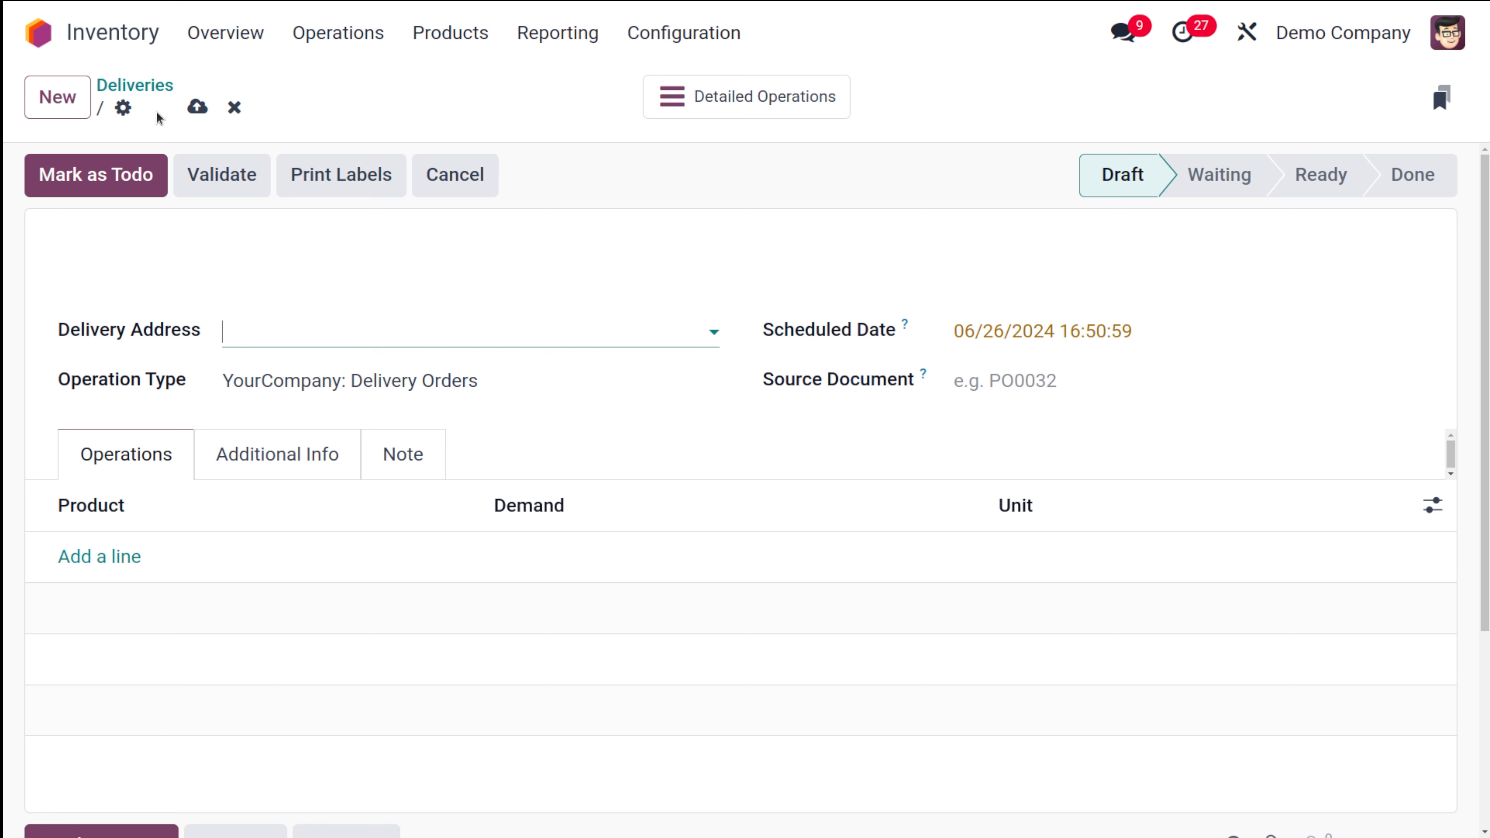
left_click(258, 324)
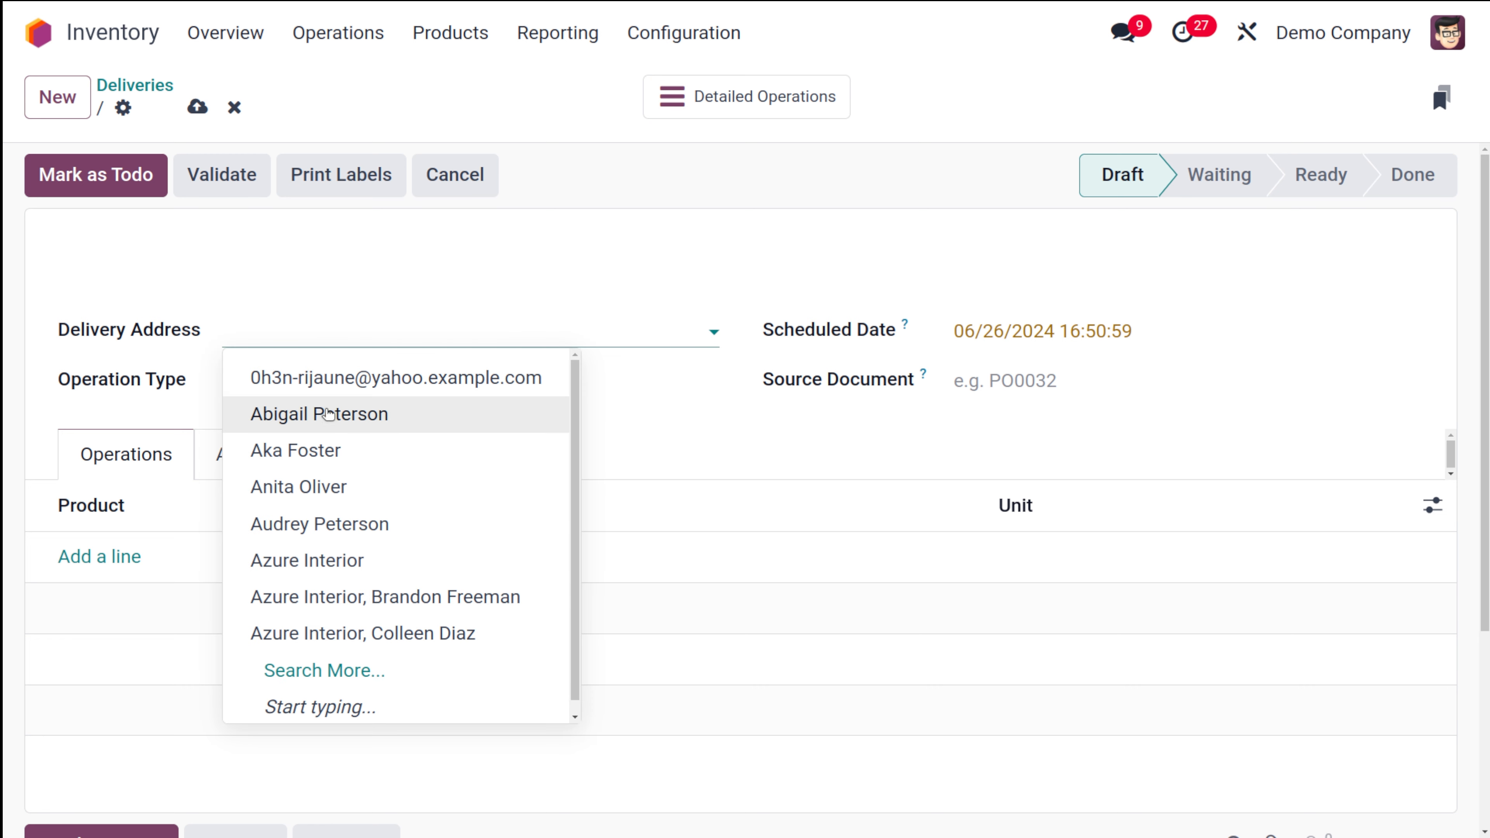
left_click(323, 421)
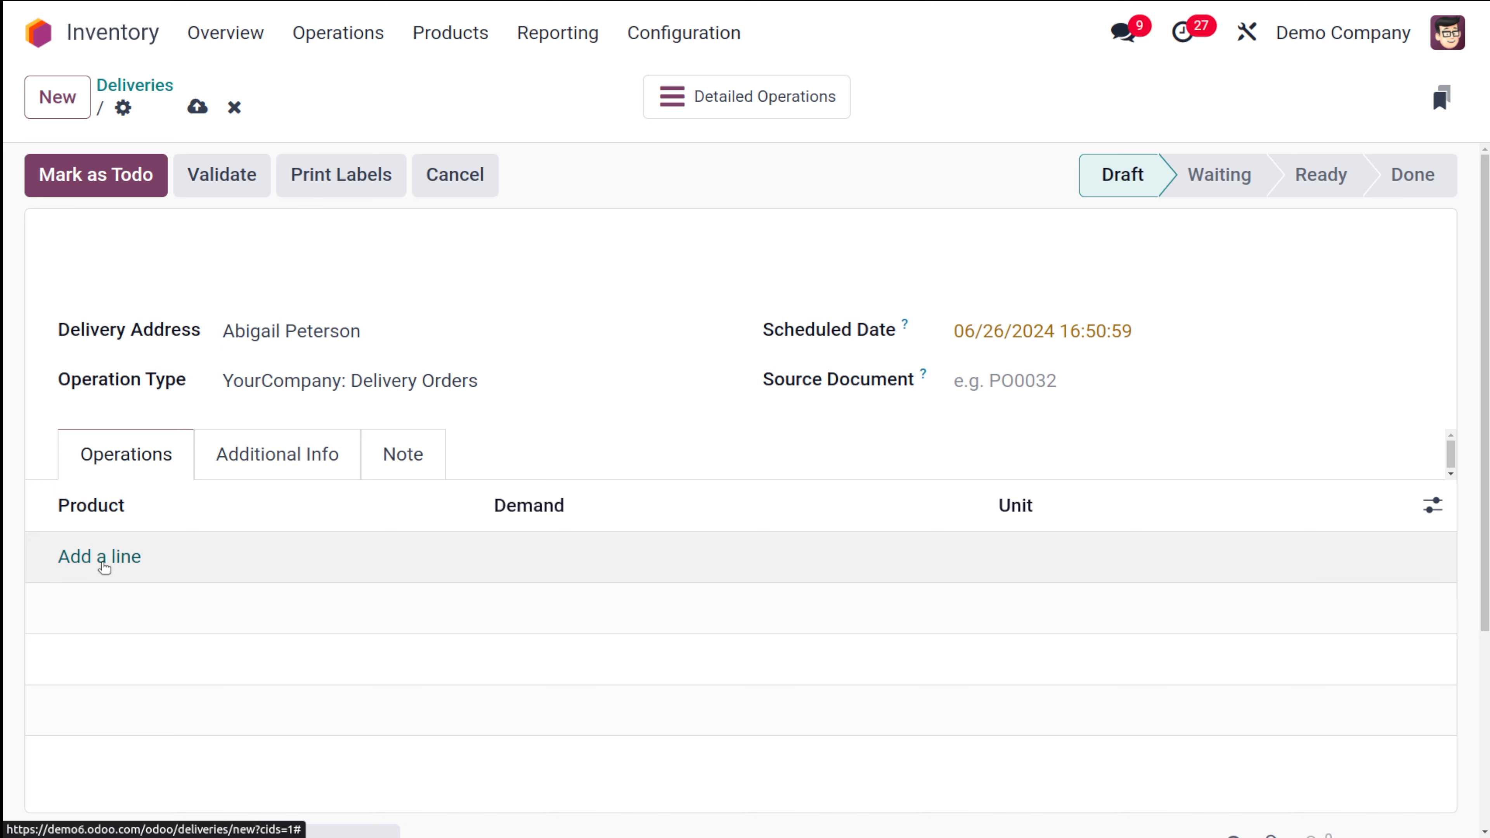
Add a line for 12 units of [DESK0006] Customizable Desk (Custom, Black) and mark the delivery as todo.
left_click(101, 559)
left_click(101, 563)
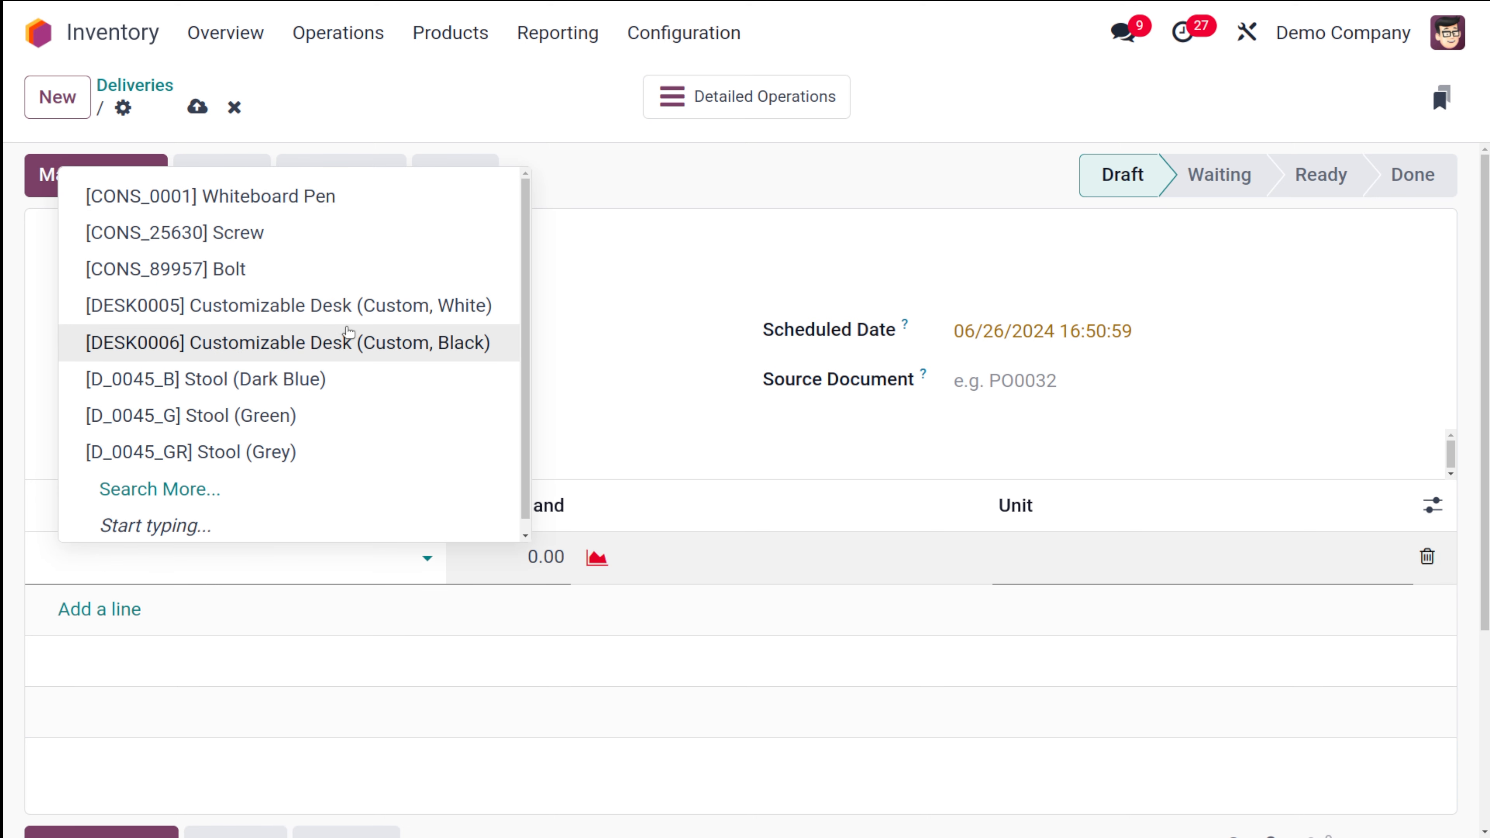
left_click(345, 329)
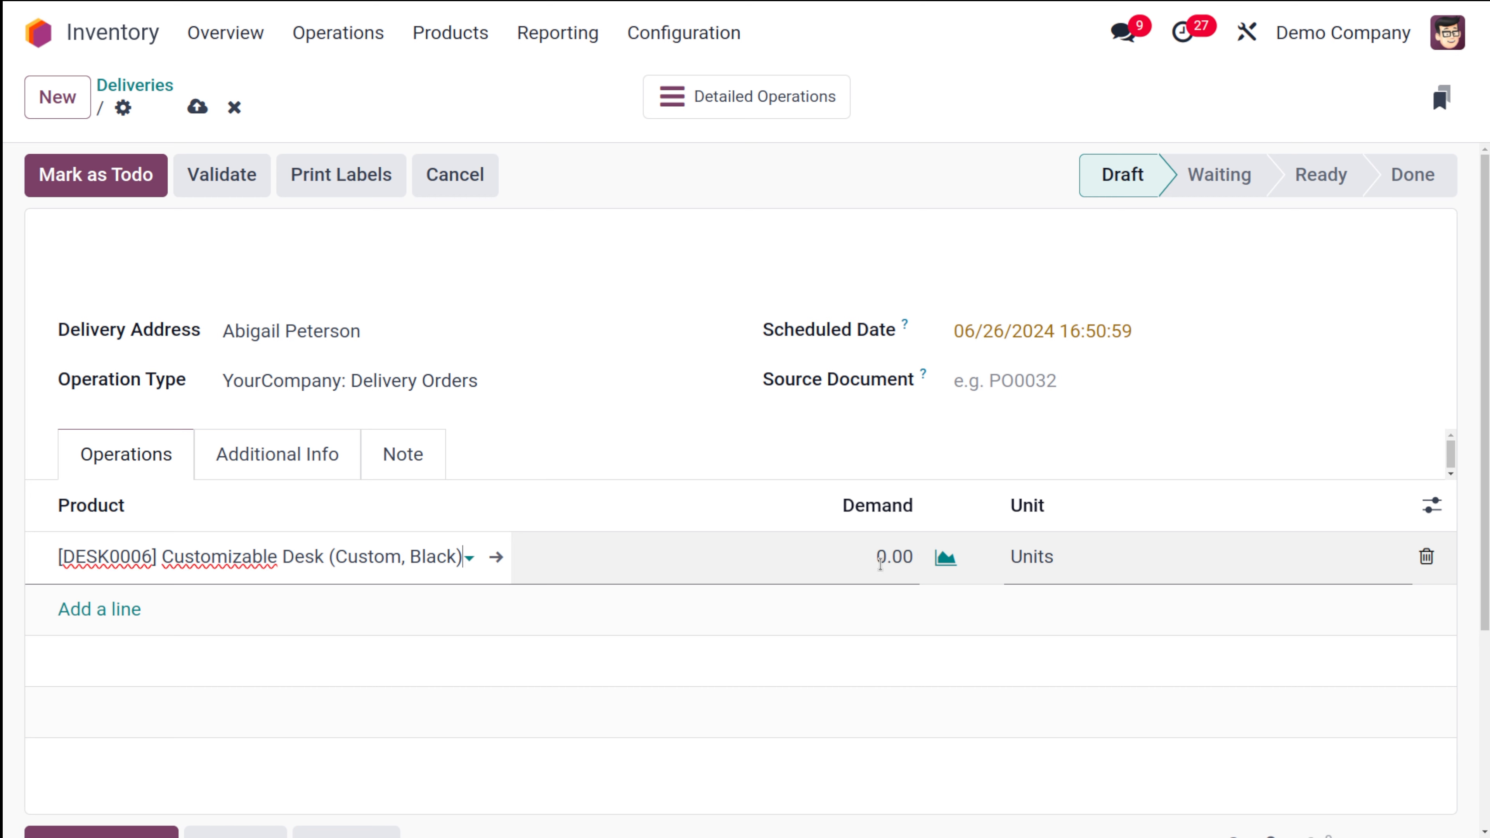
left_click(880, 563)
type("12")
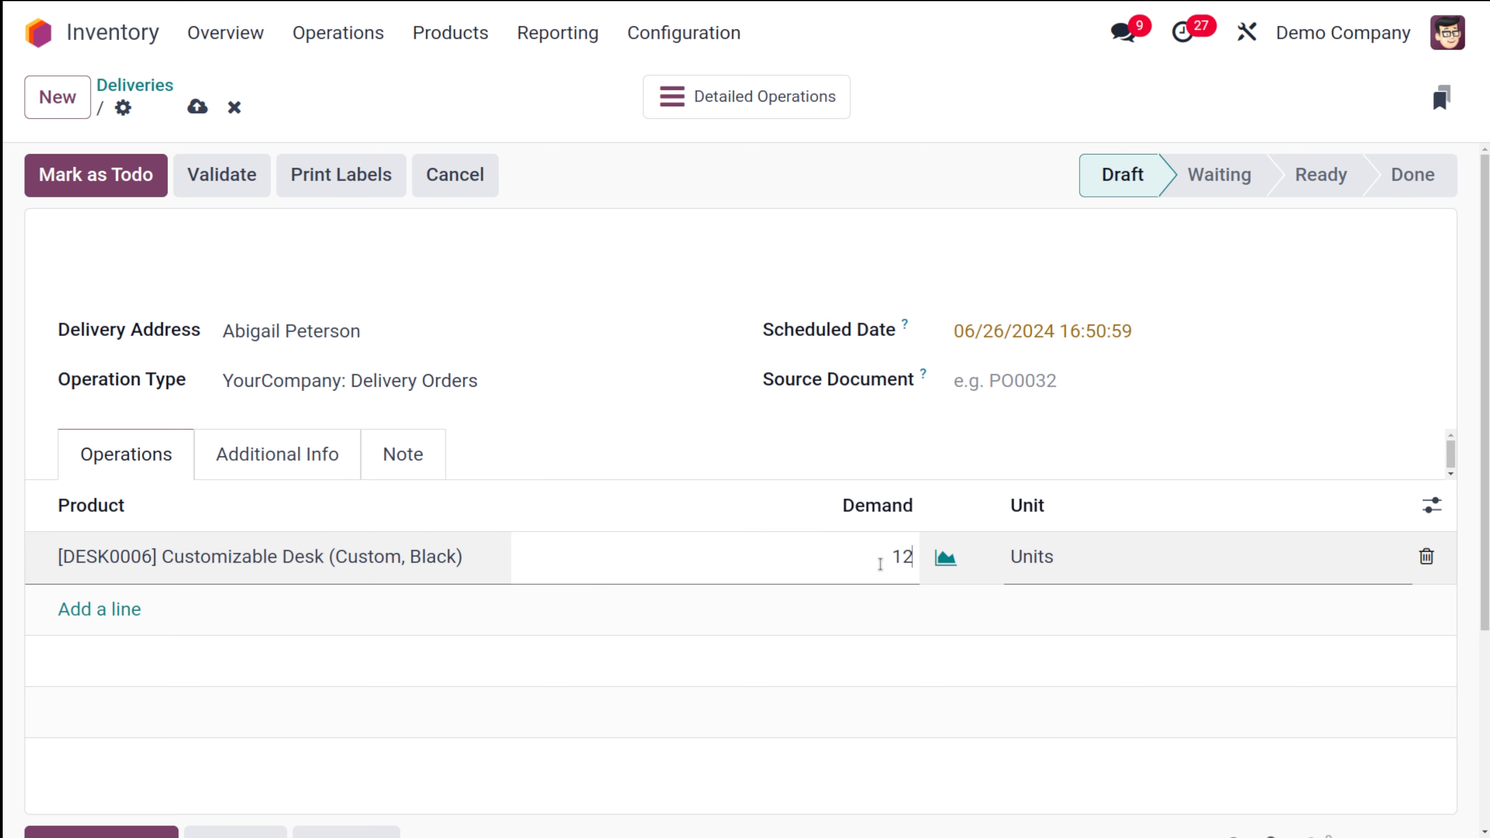
left_click(984, 408)
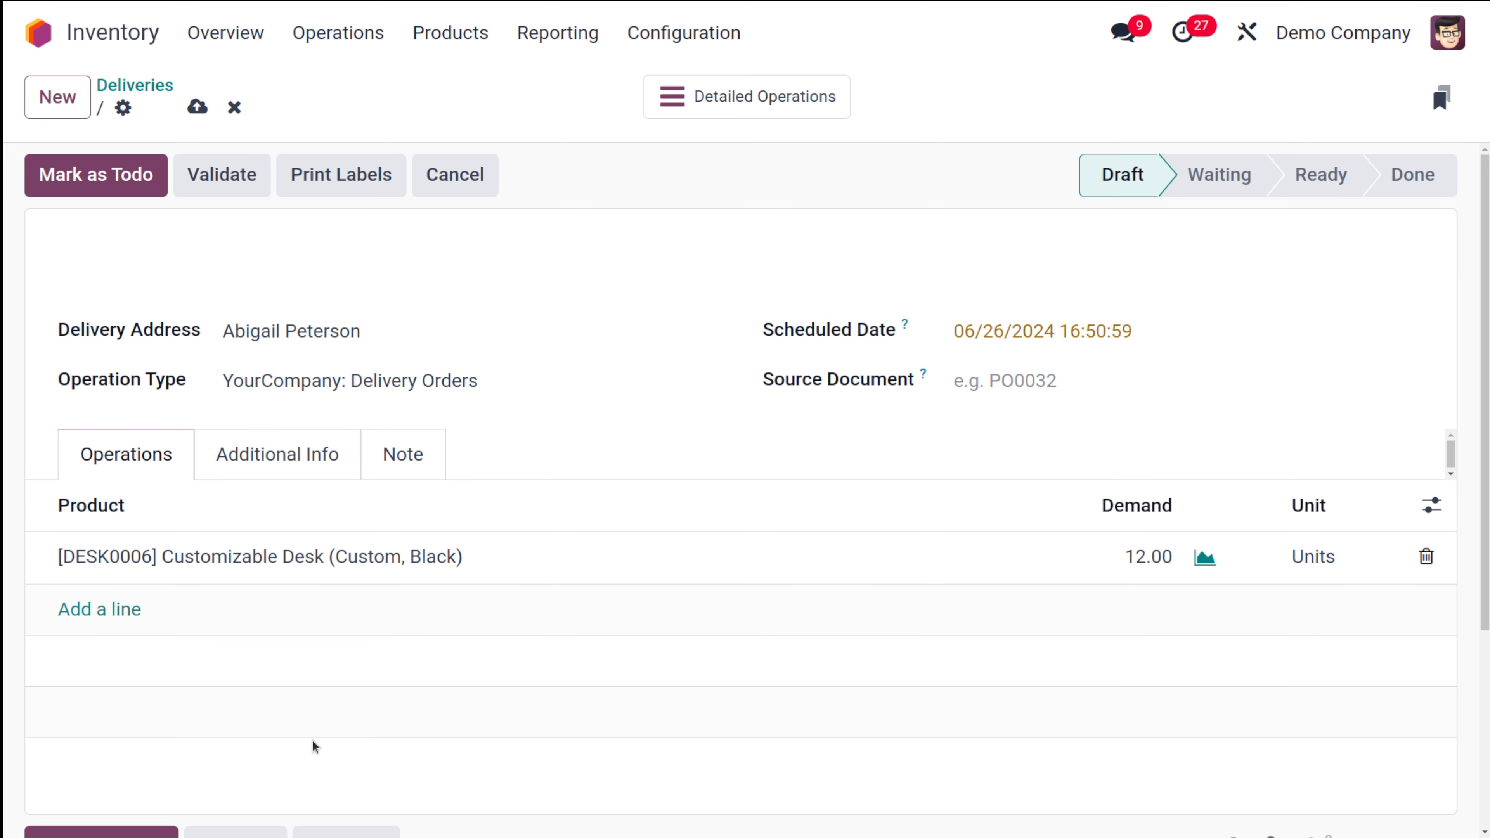
left_click(116, 185)
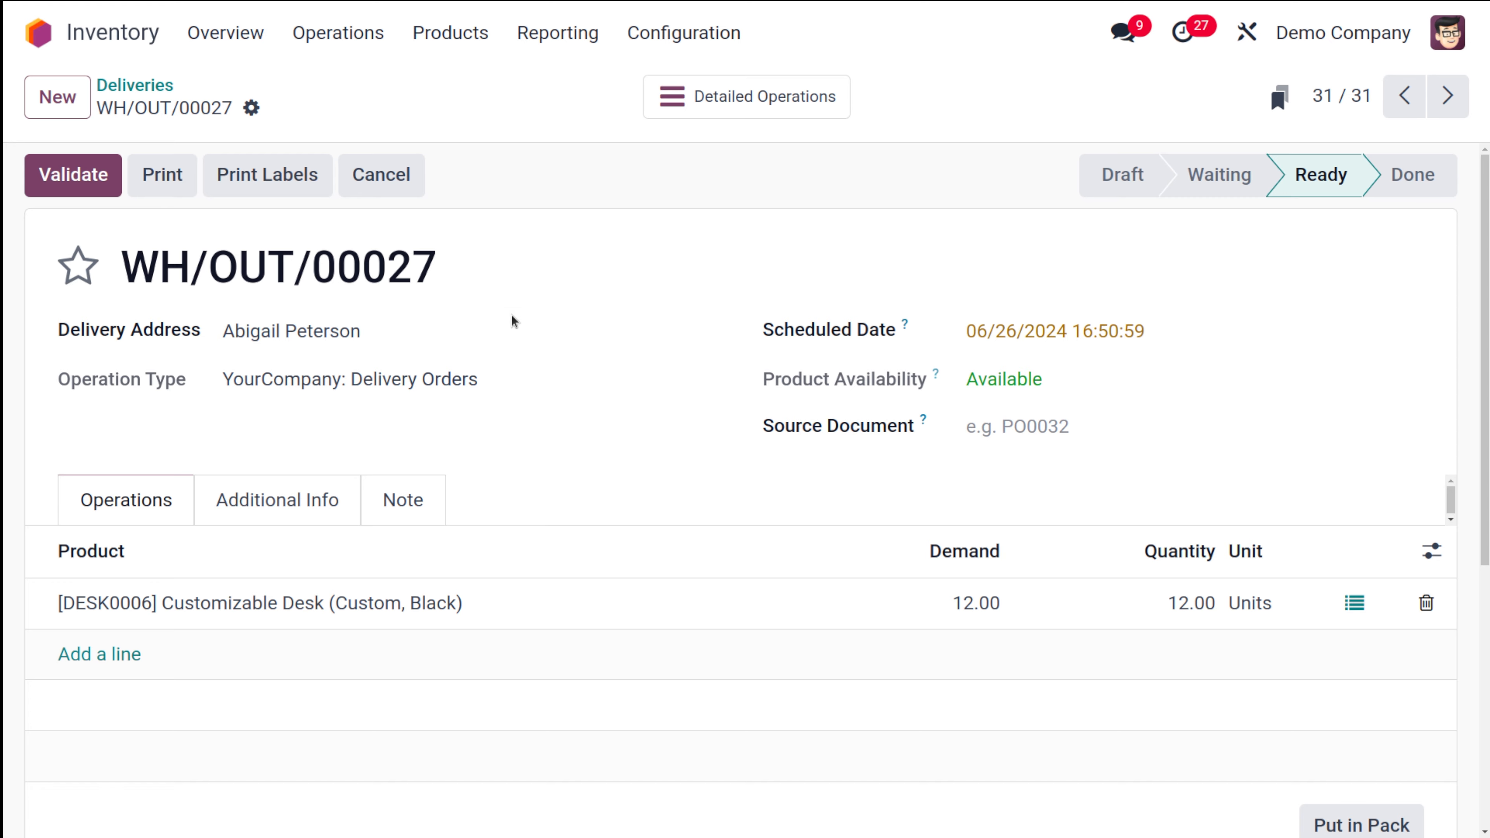
Put the 12 desks in a pack and check the delivery's list of packages.
scroll(508, 411, "down", 5)
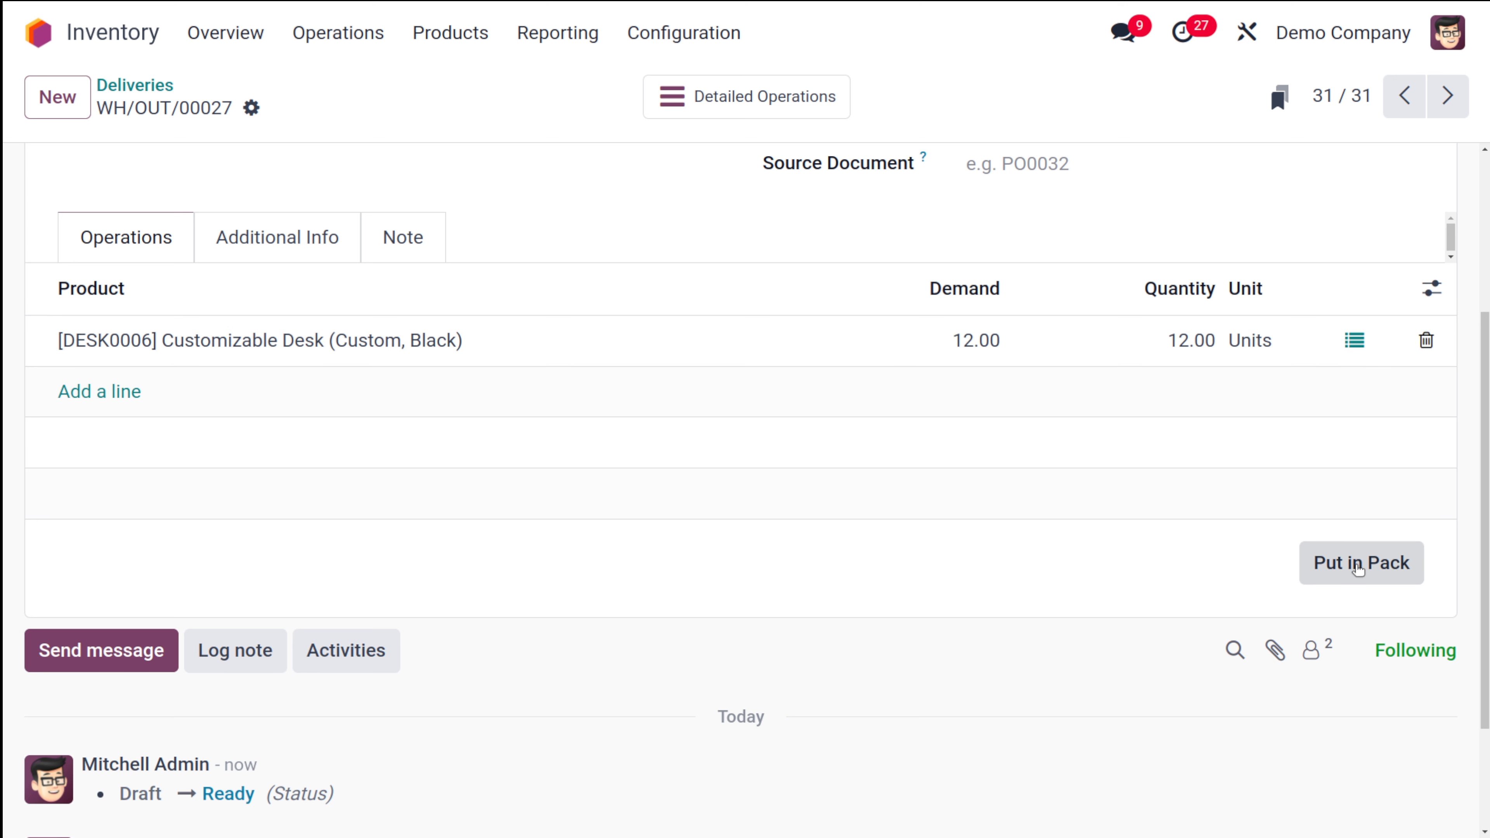
left_click(1360, 567)
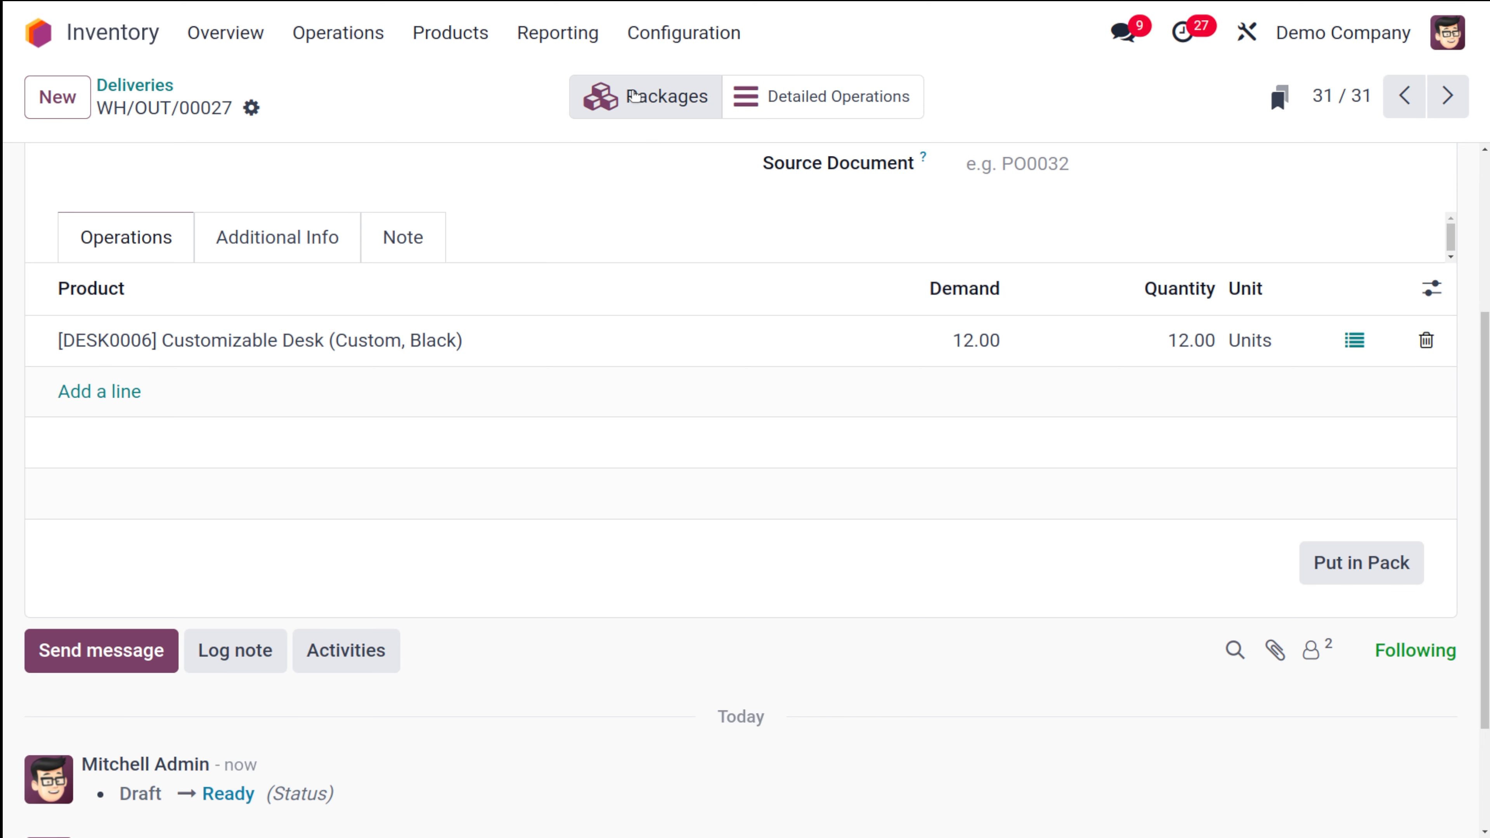
left_click(657, 98)
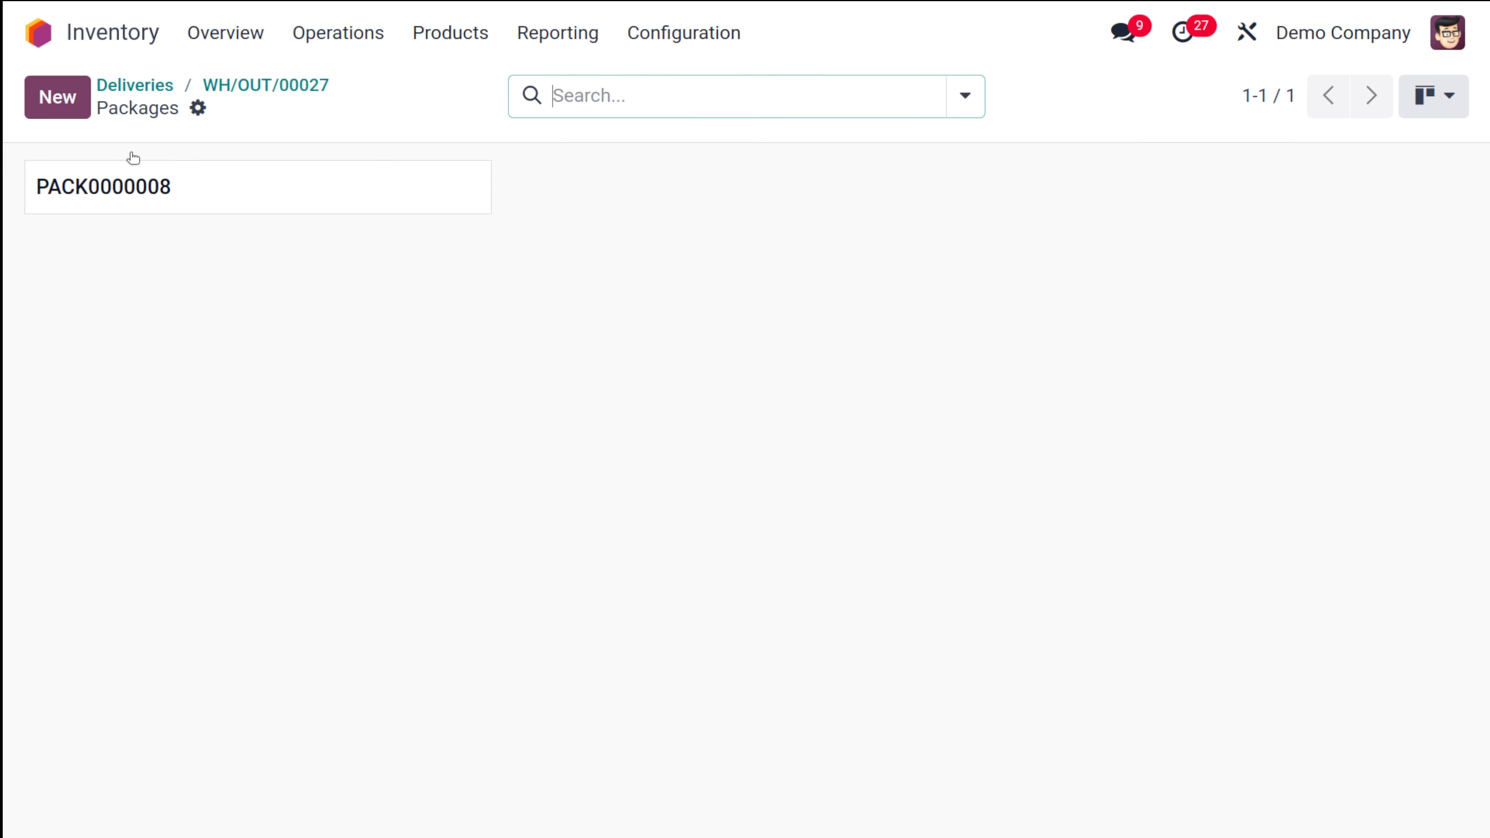
left_click(212, 90)
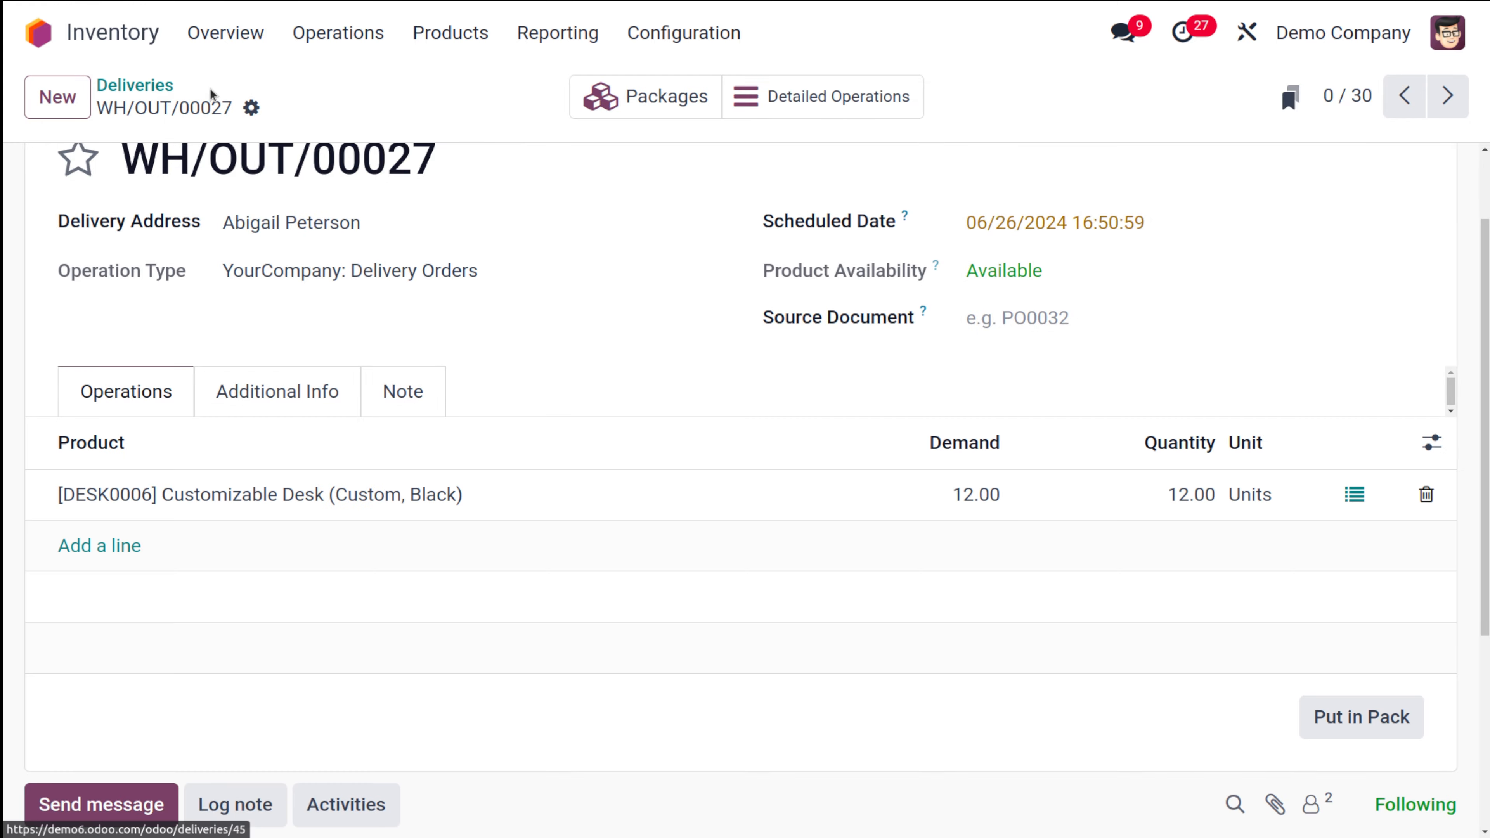
Validate the desk delivery and open its package to review the content.
left_click(79, 176)
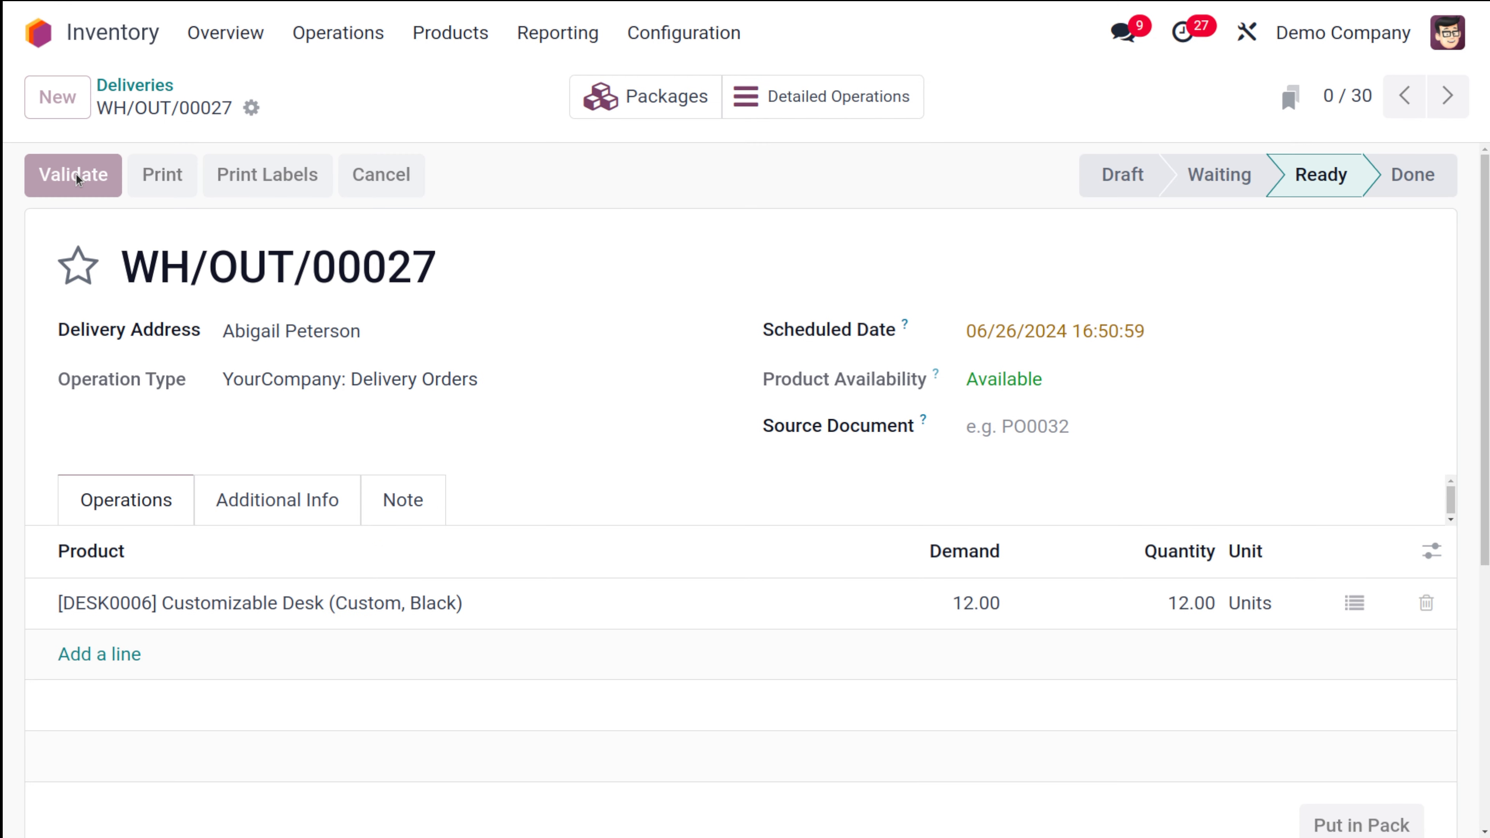
left_click(645, 114)
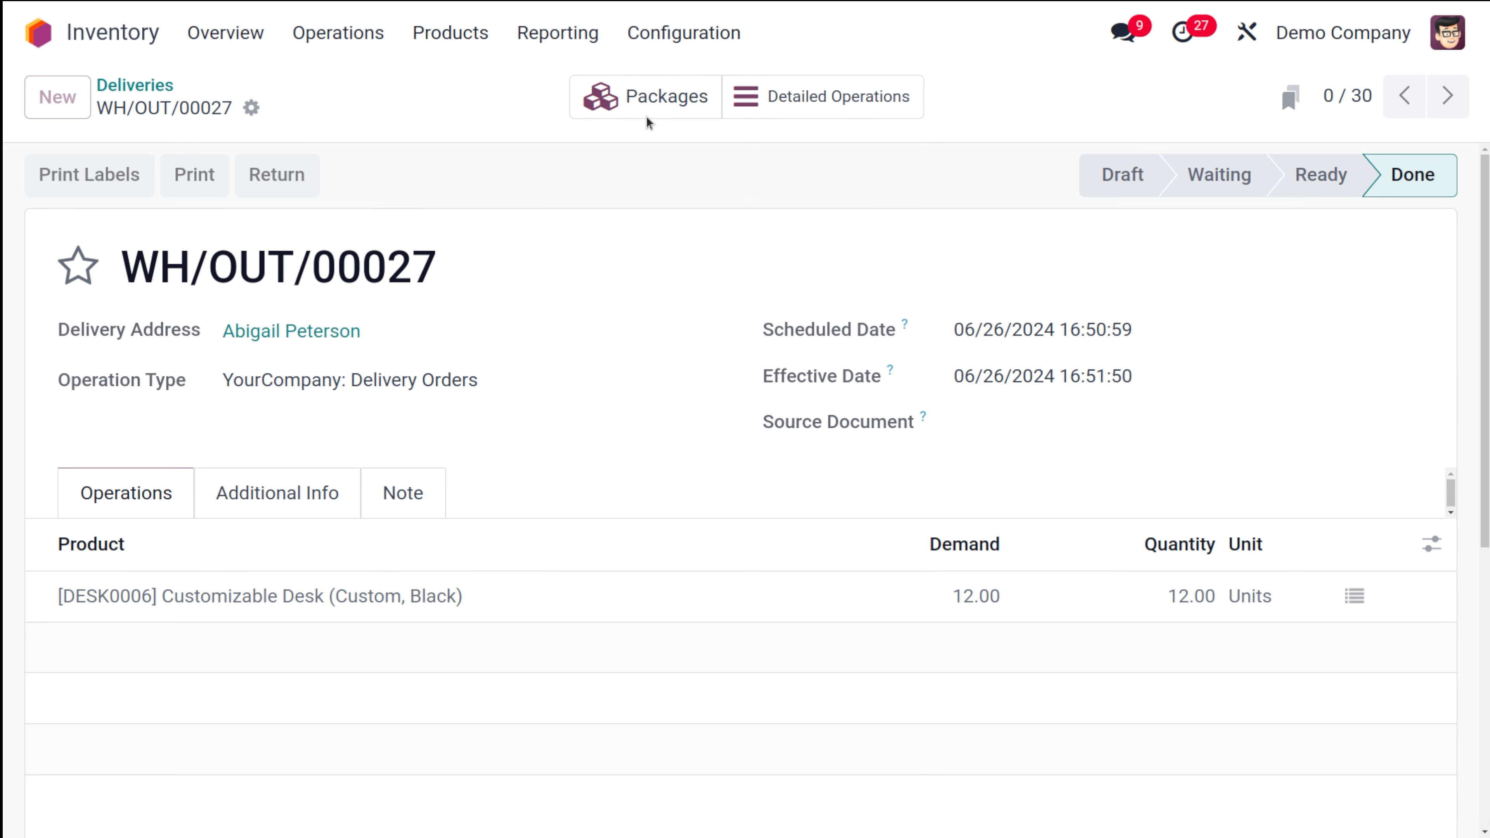
left_click(197, 187)
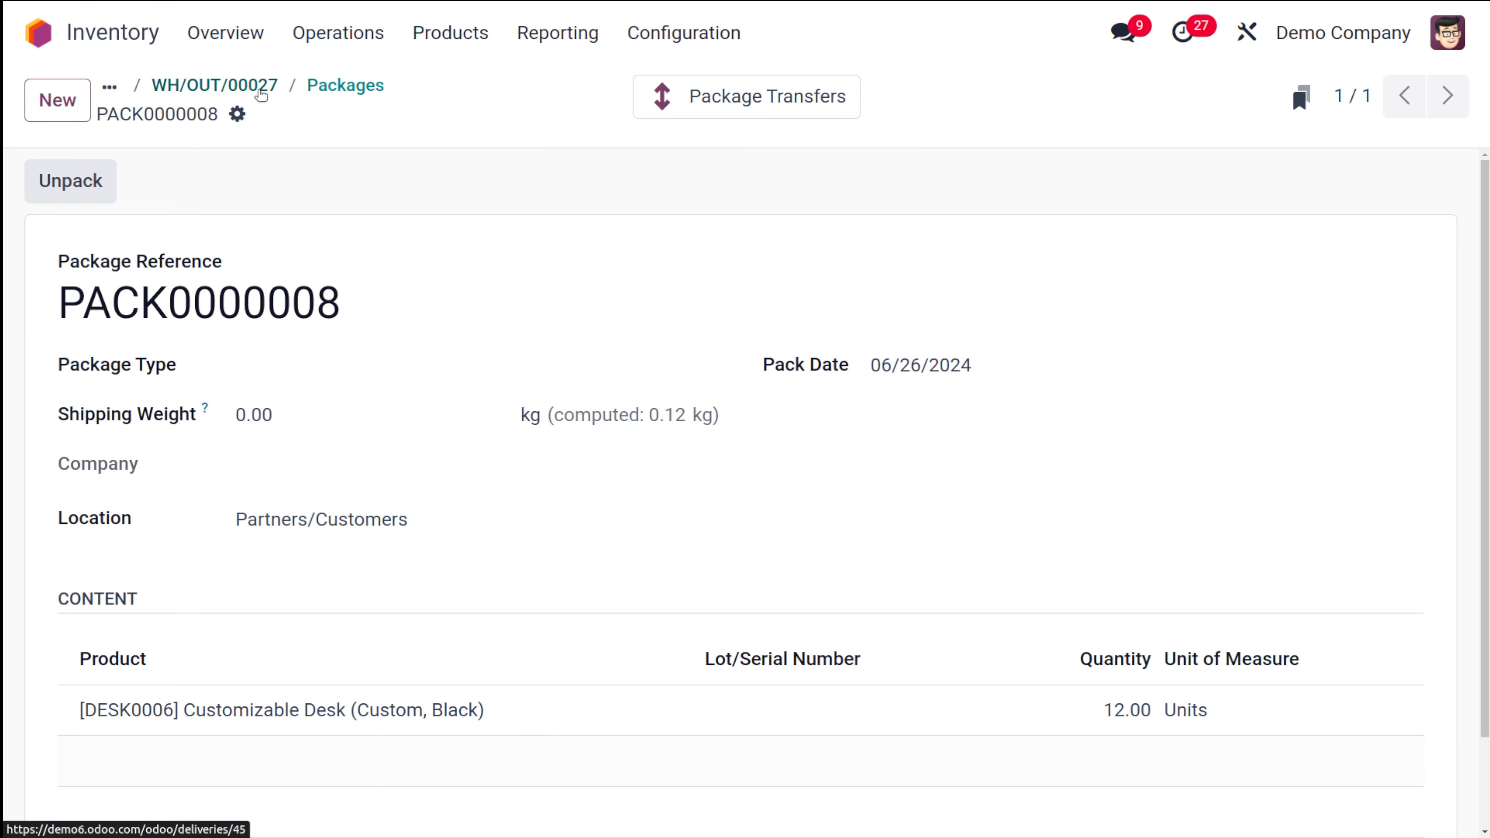
Go back to the Deliveries list and reopen the first Ready Wood Corner delivery scheduled 3 days ago.
left_click(258, 87)
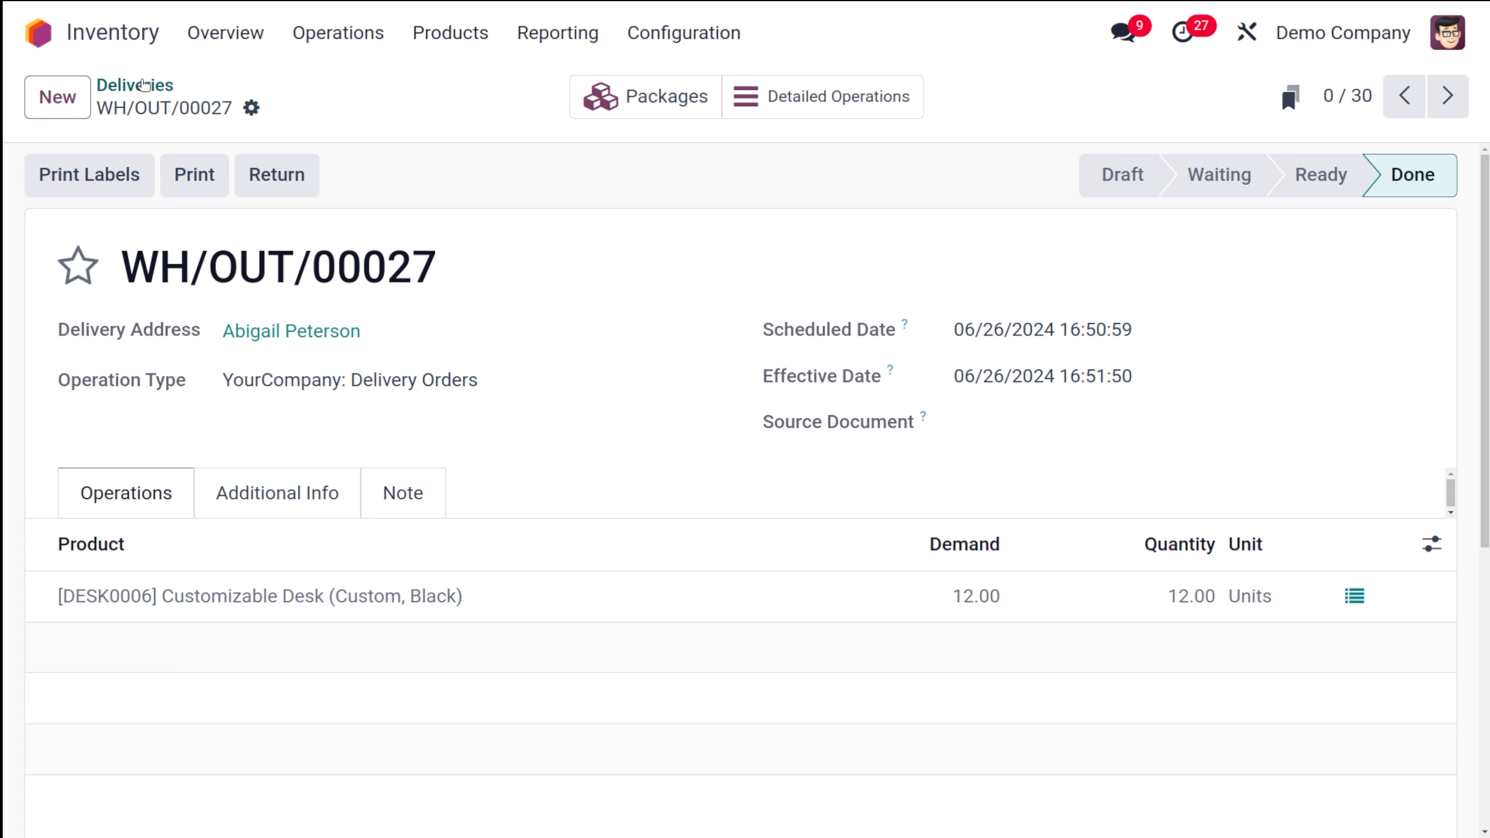
left_click(139, 85)
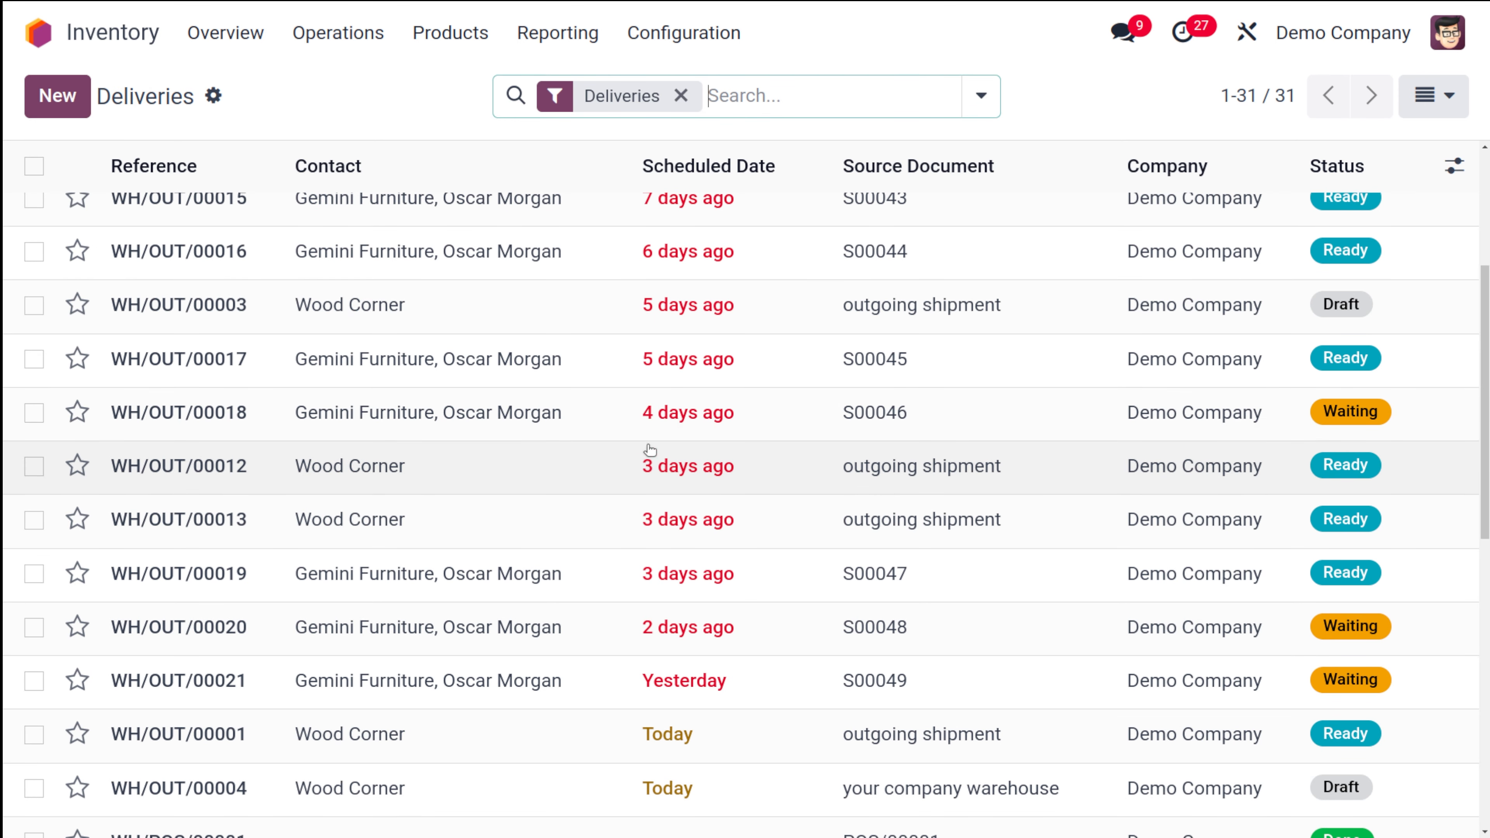
left_click(493, 479)
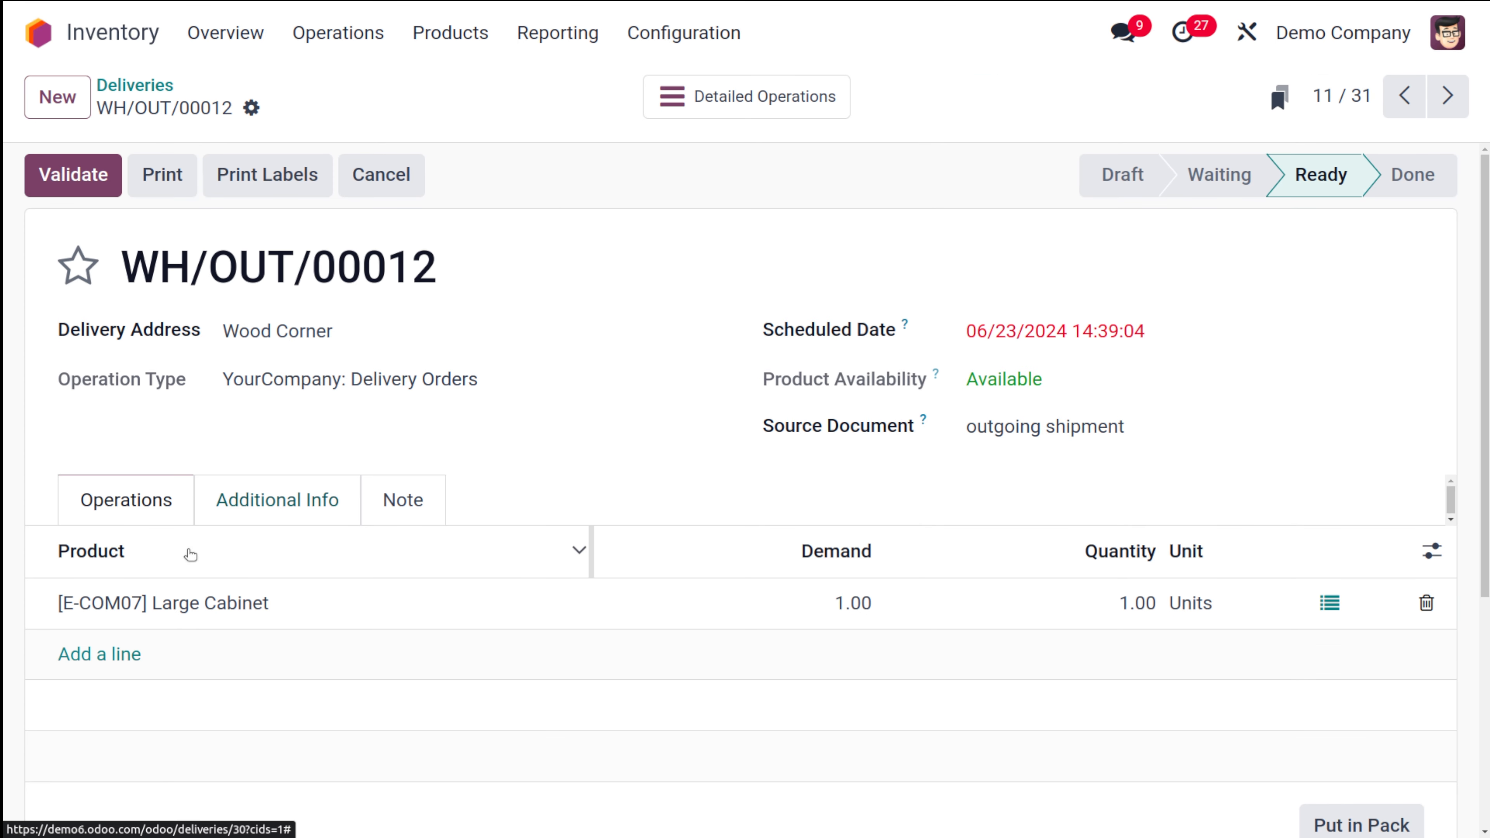
Set PACK0000008 as the destination package for the [E-COM07] Large Cabinet line and save the stock move.
left_click(1330, 603)
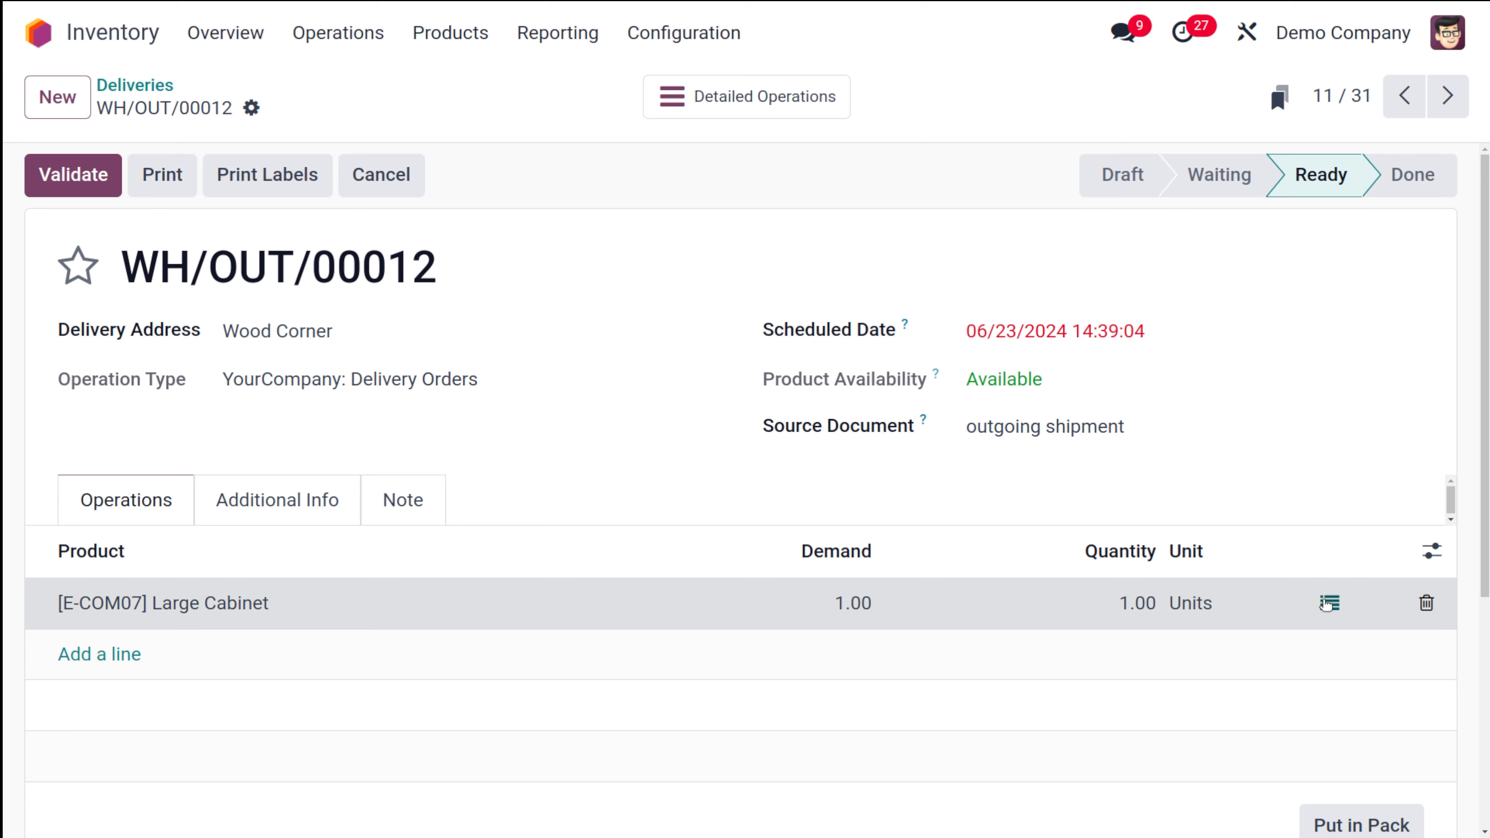
left_click(657, 364)
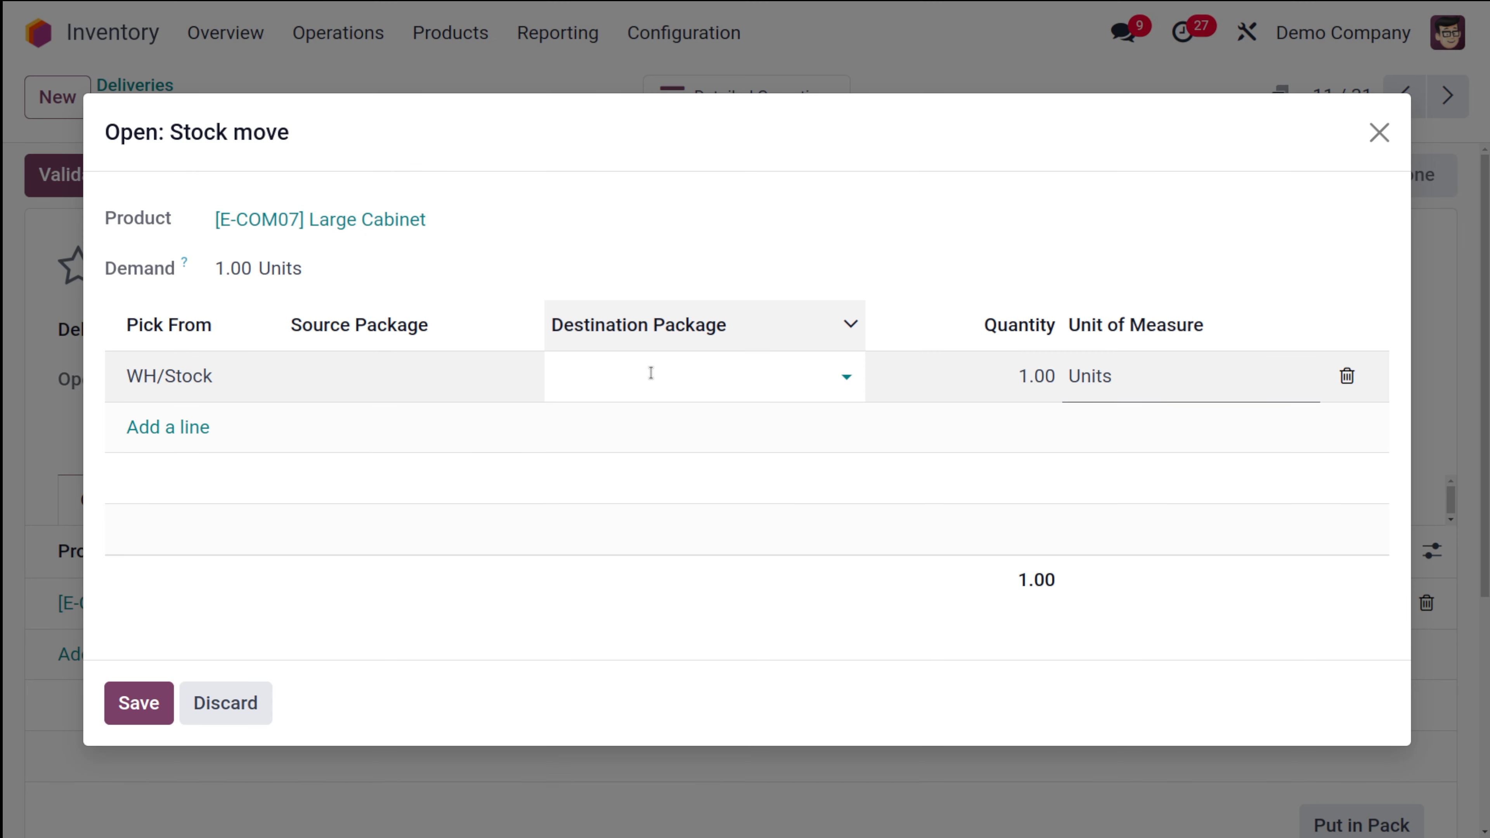
left_click(652, 374)
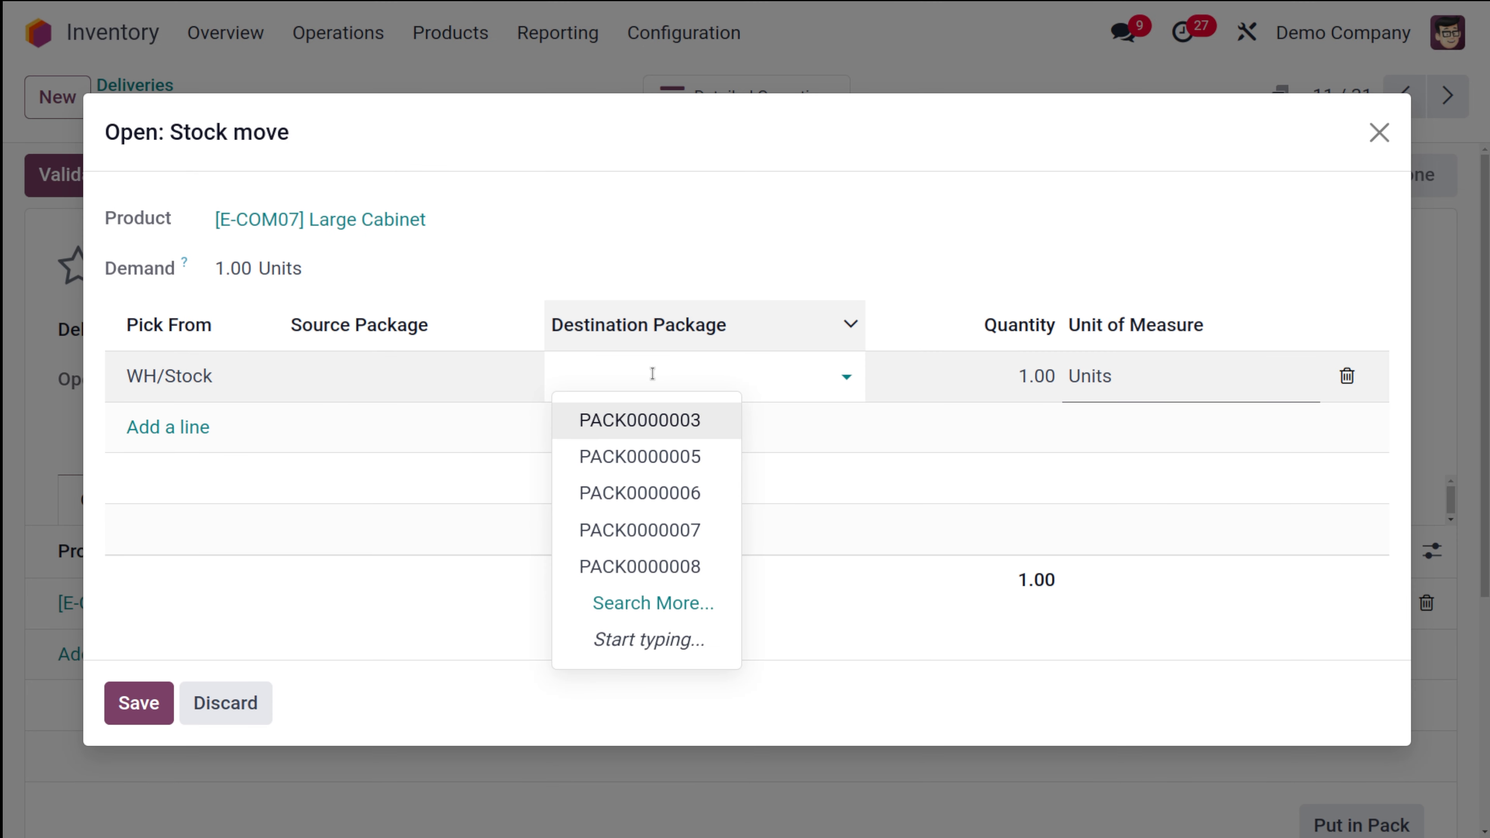
left_click(663, 572)
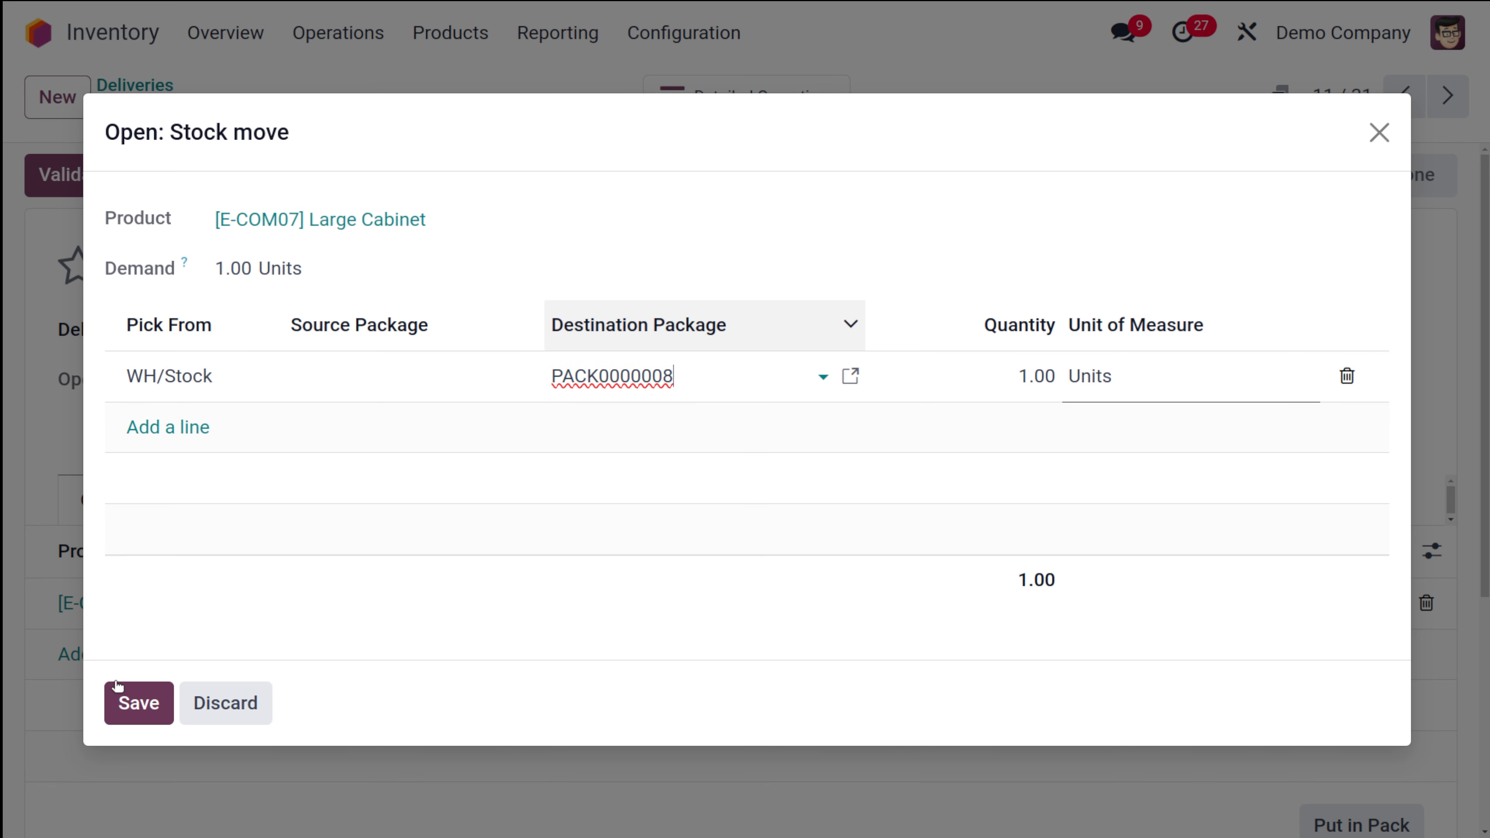
left_click(134, 707)
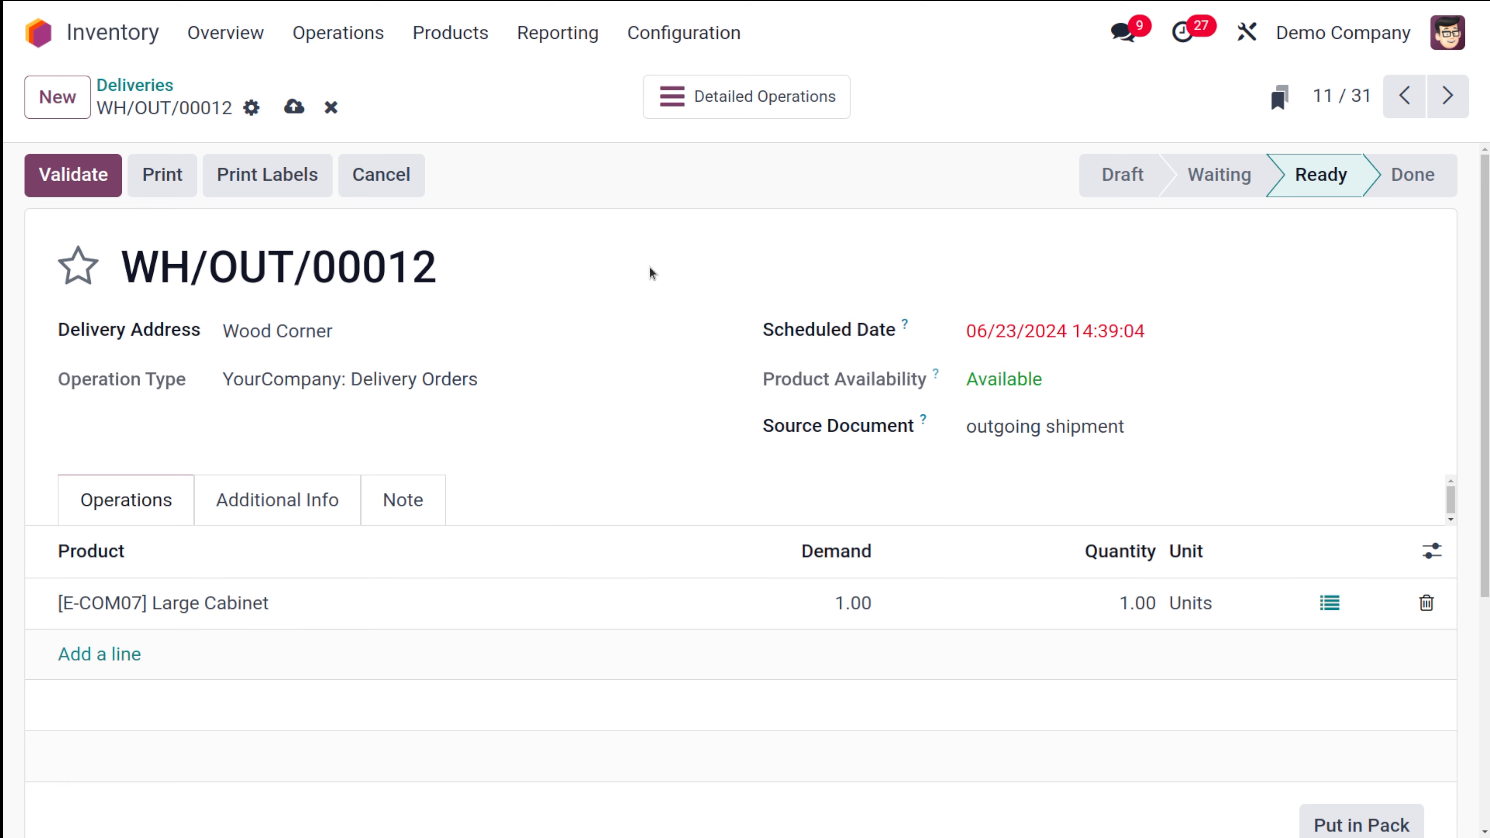
Validate the Large Cabinet delivery and open its package PACK0000008 to review the content.
left_click(88, 170)
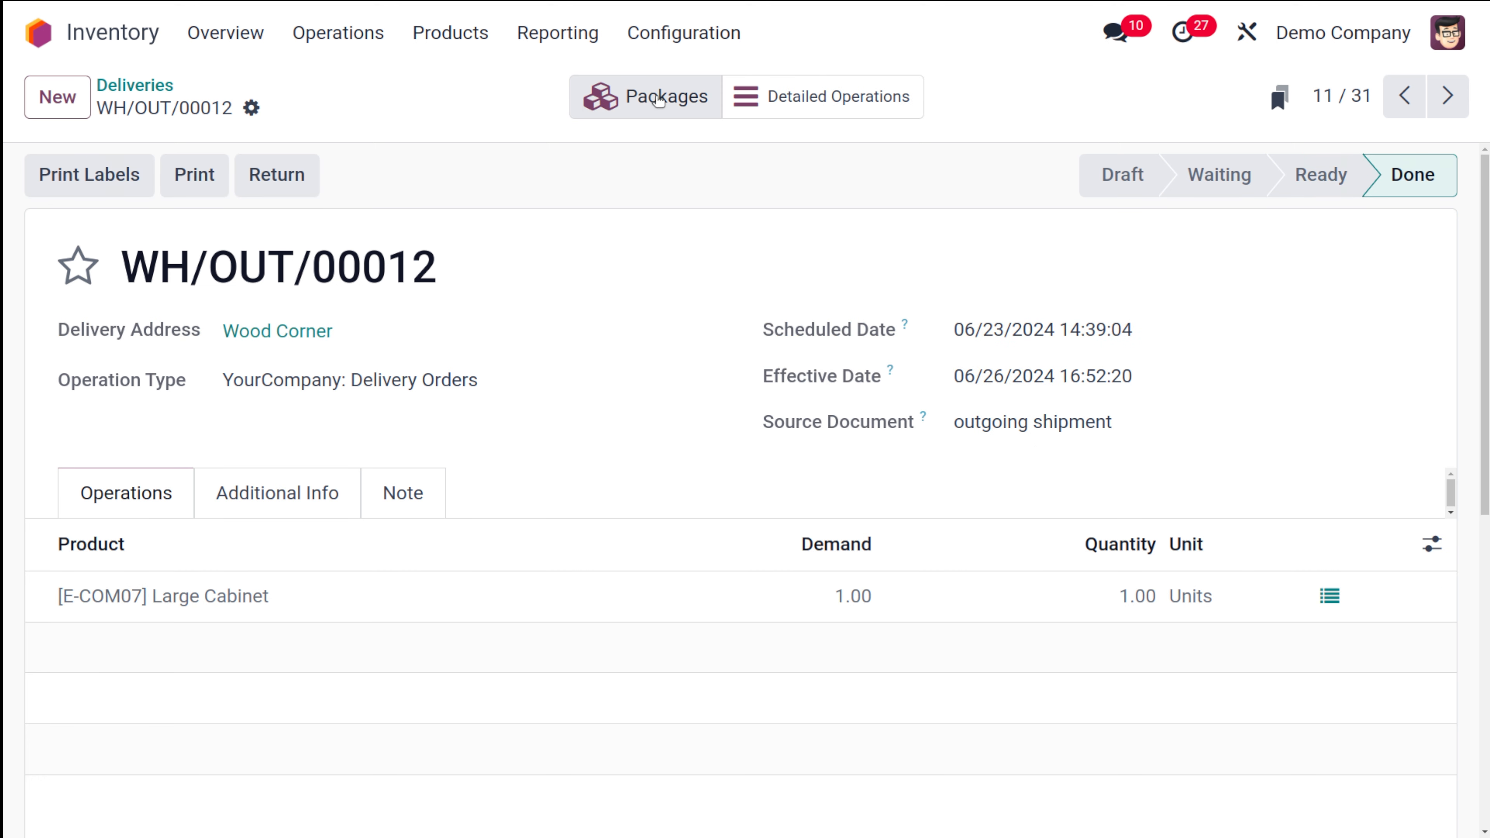
left_click(651, 99)
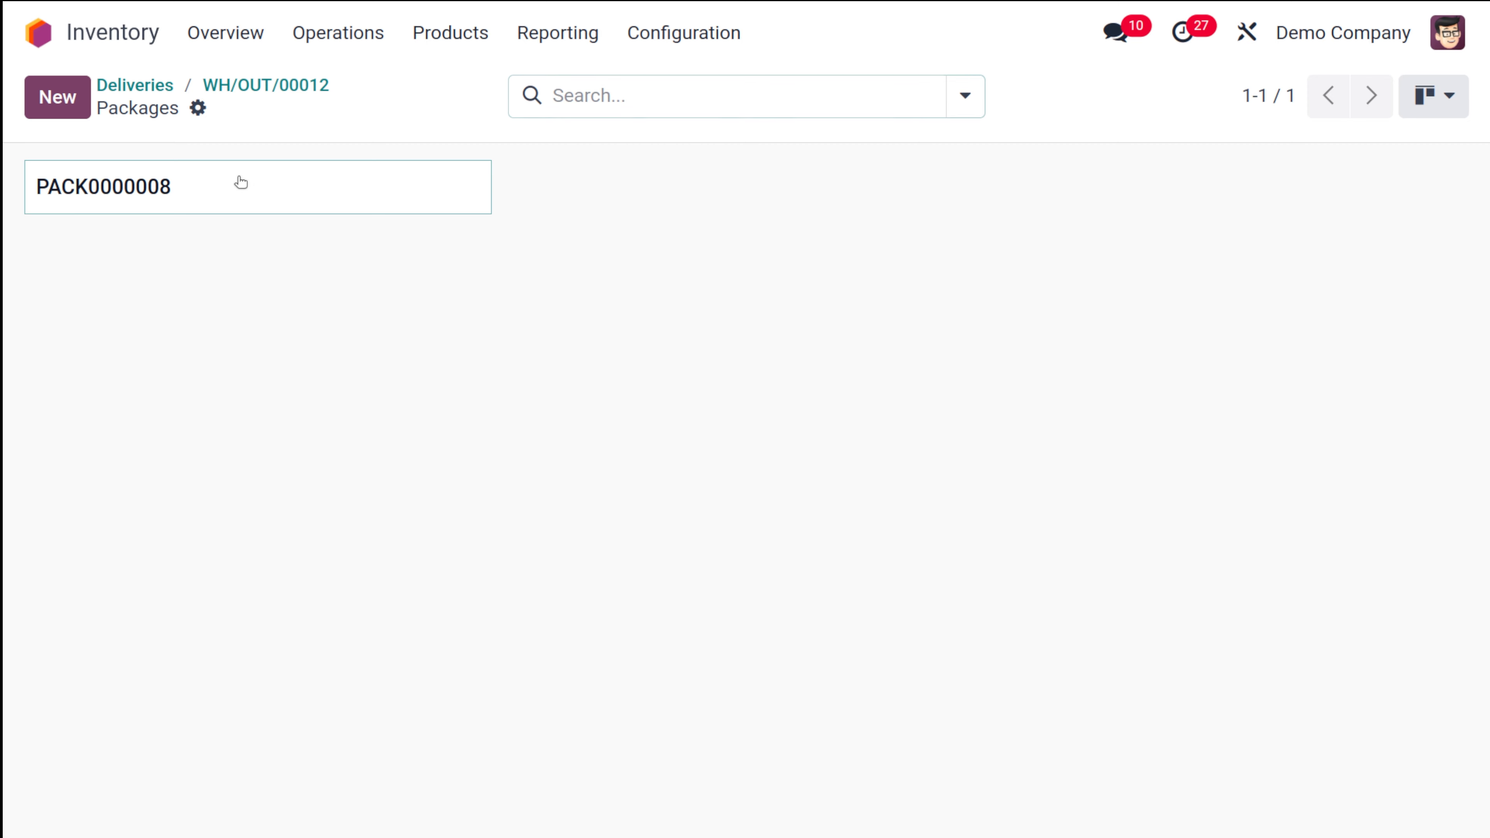
left_click(240, 184)
scroll(389, 708, "down", 2)
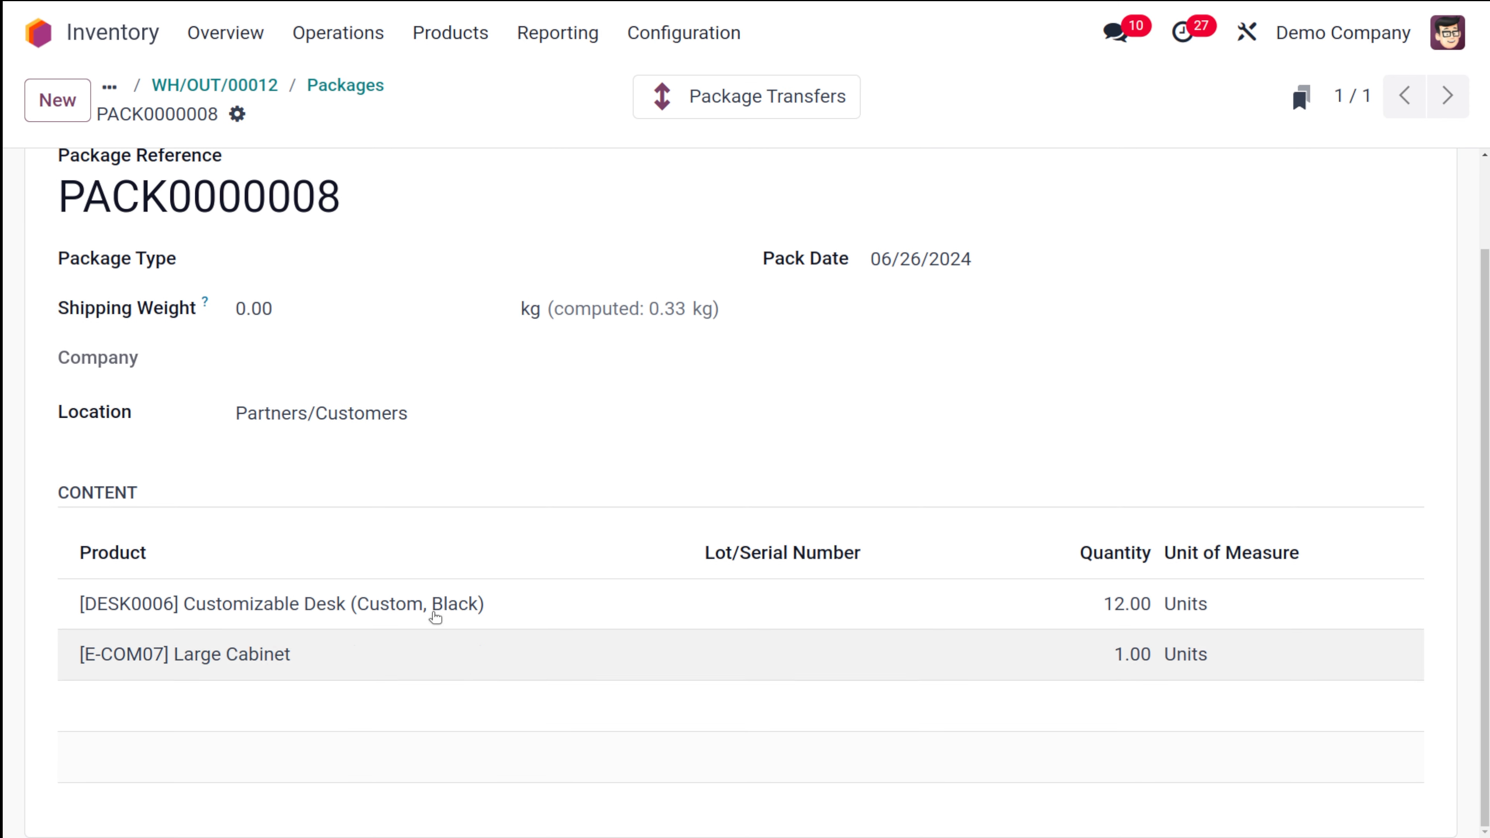